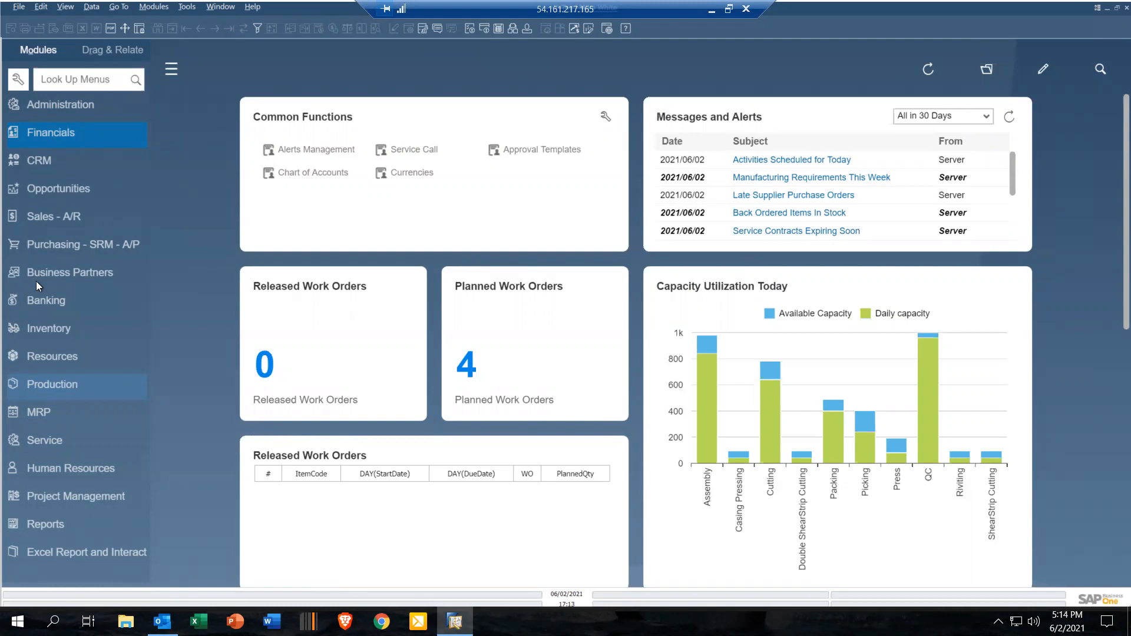
# Step: Filter the production schedule's open items to Released and open production order 345 for the Drive Crash Diagnostic Instrument
pyautogui.click(62, 385)
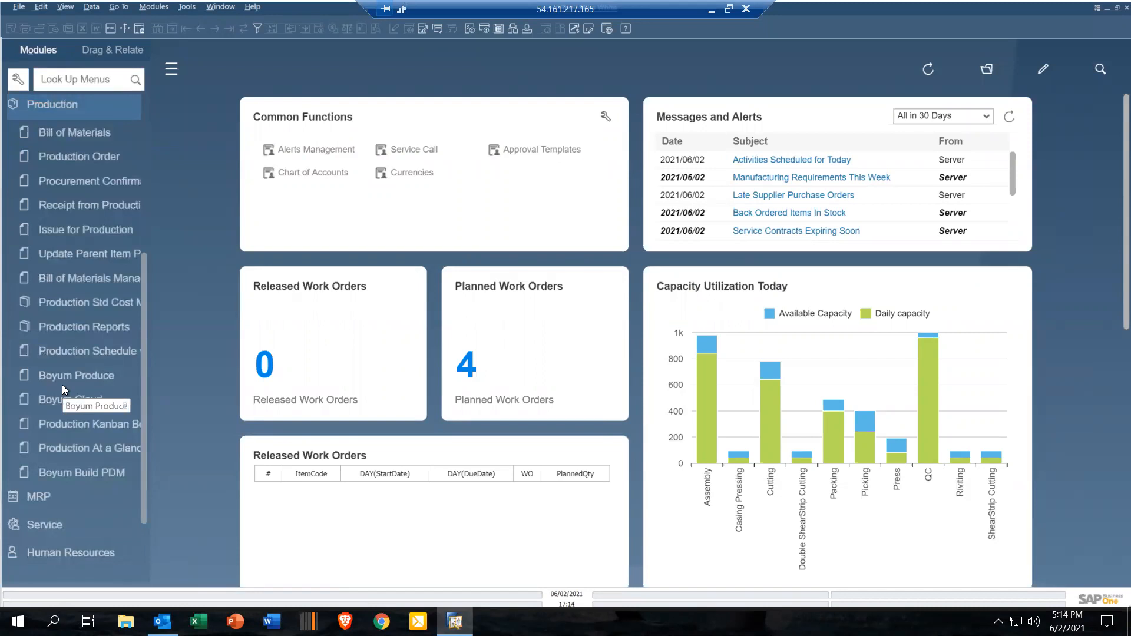
pyautogui.click(63, 380)
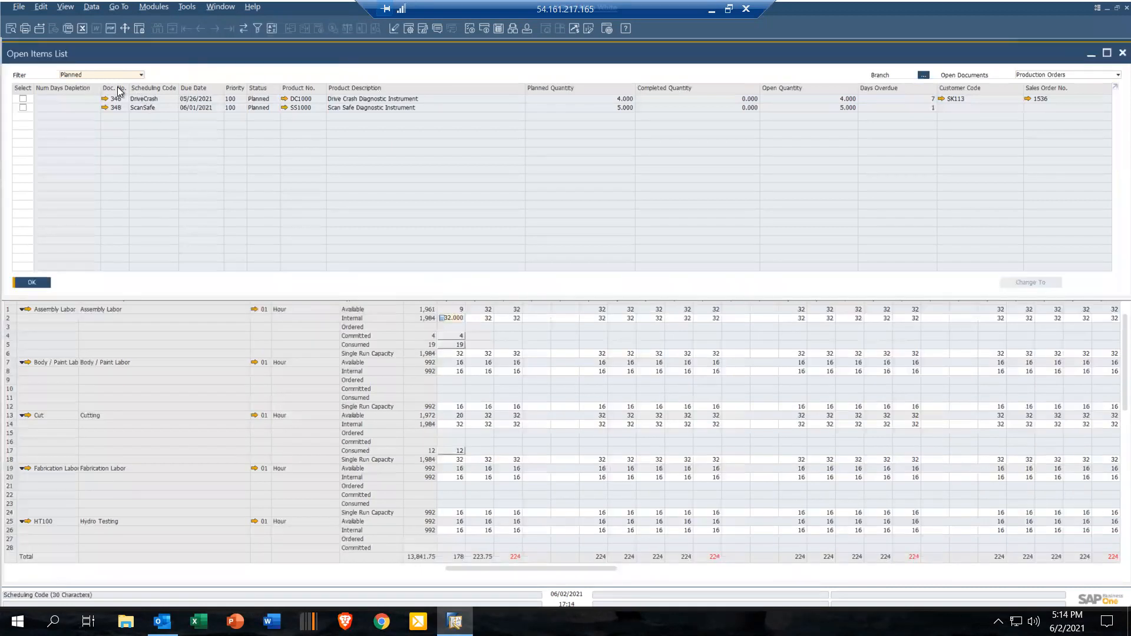
pyautogui.click(141, 76)
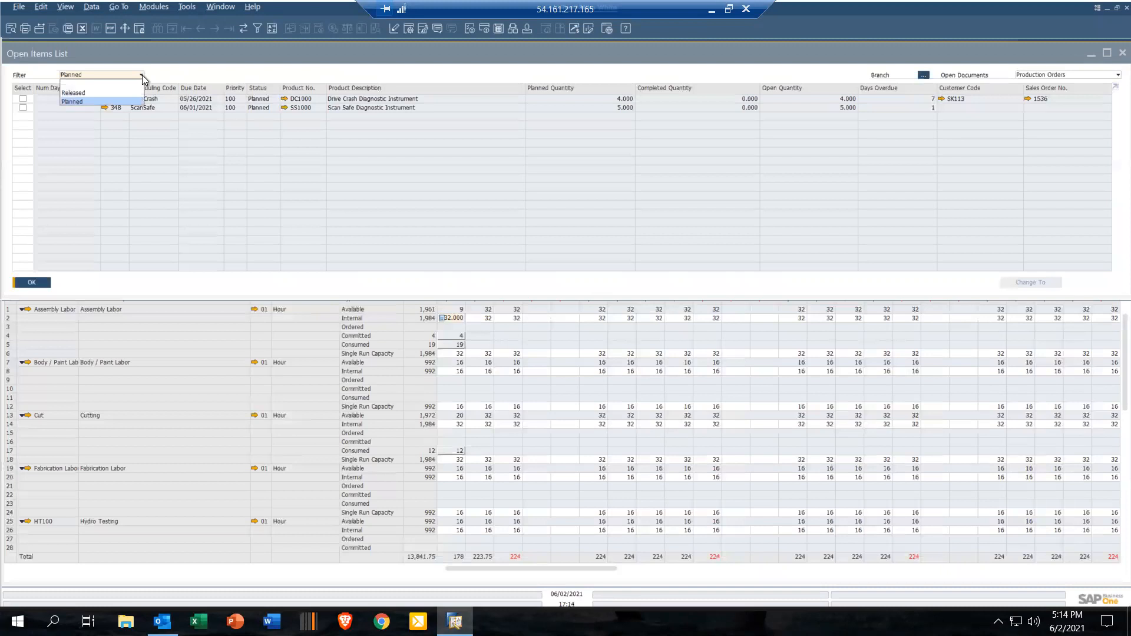
pyautogui.click(96, 93)
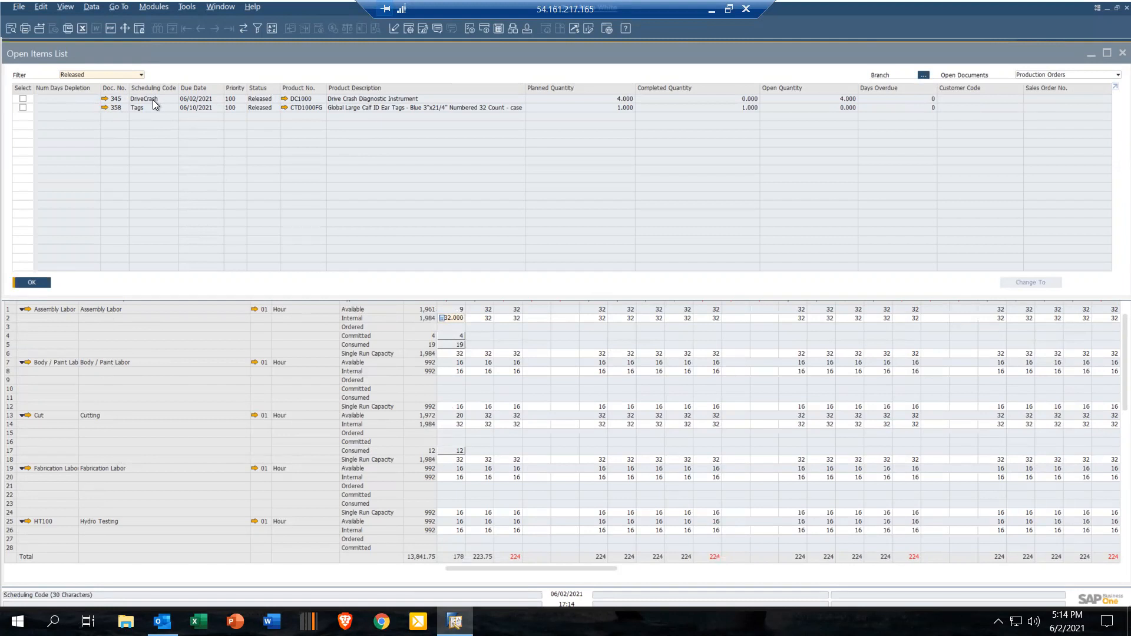
pyautogui.click(105, 99)
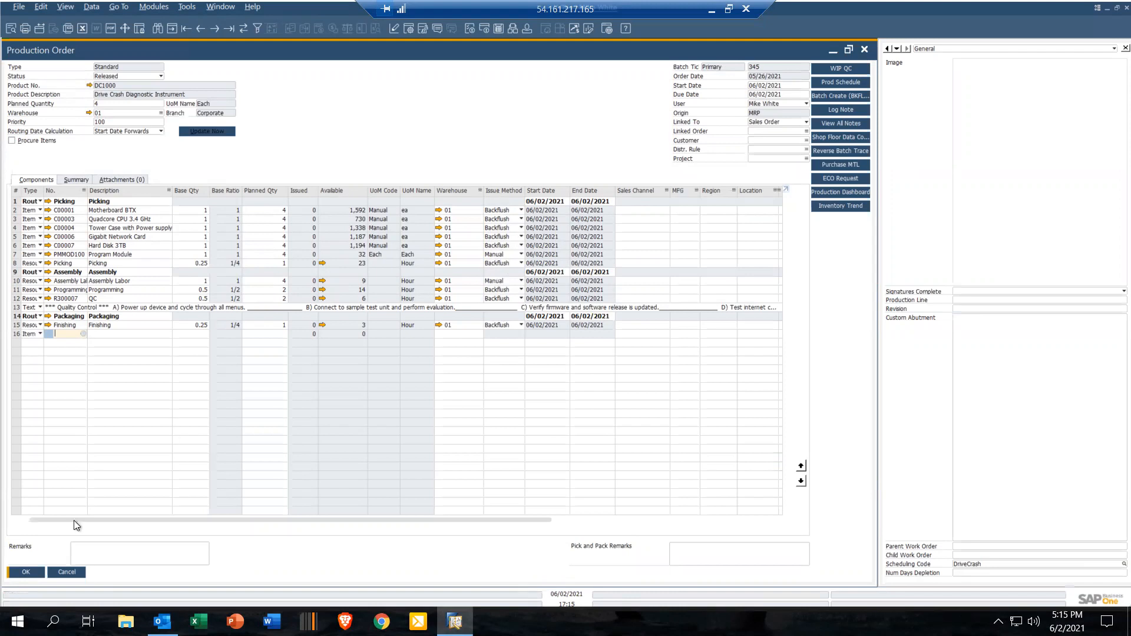
# Step: Restore the production order window to its smaller size and close the Open Items List and Resource Capacity windows
pyautogui.doubleClick(229, 52)
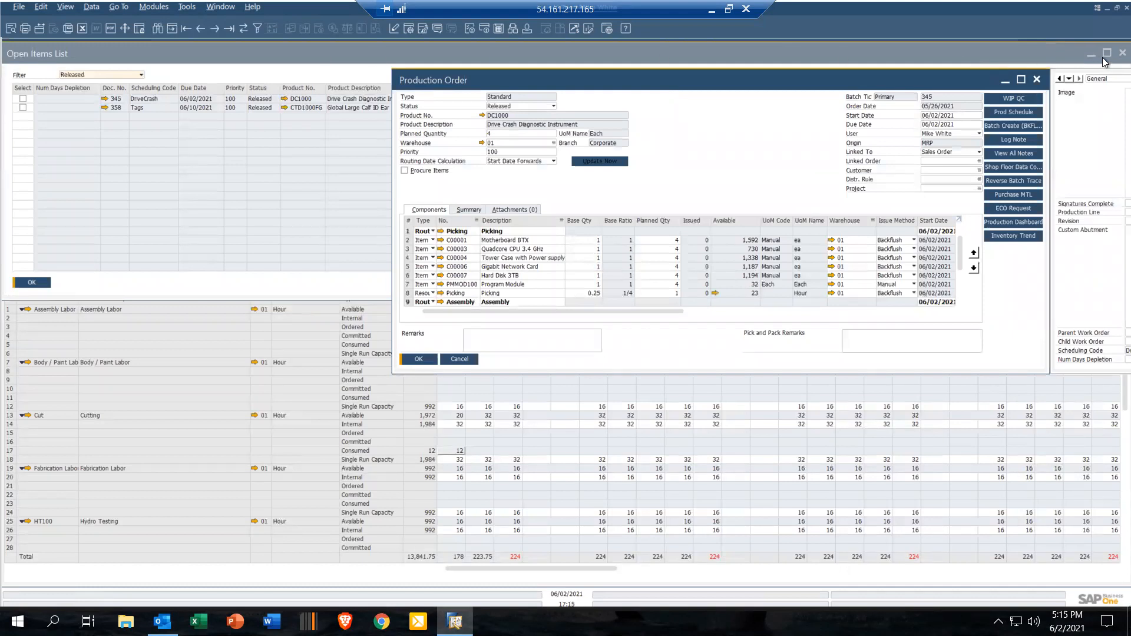
pyautogui.click(1122, 53)
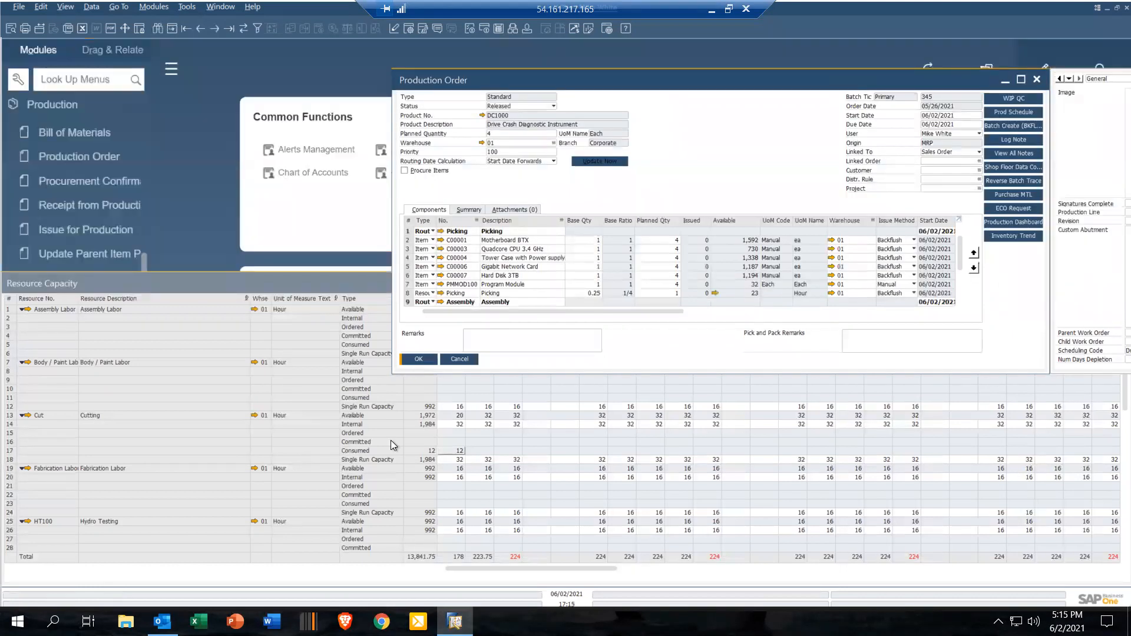
pyautogui.click(313, 283)
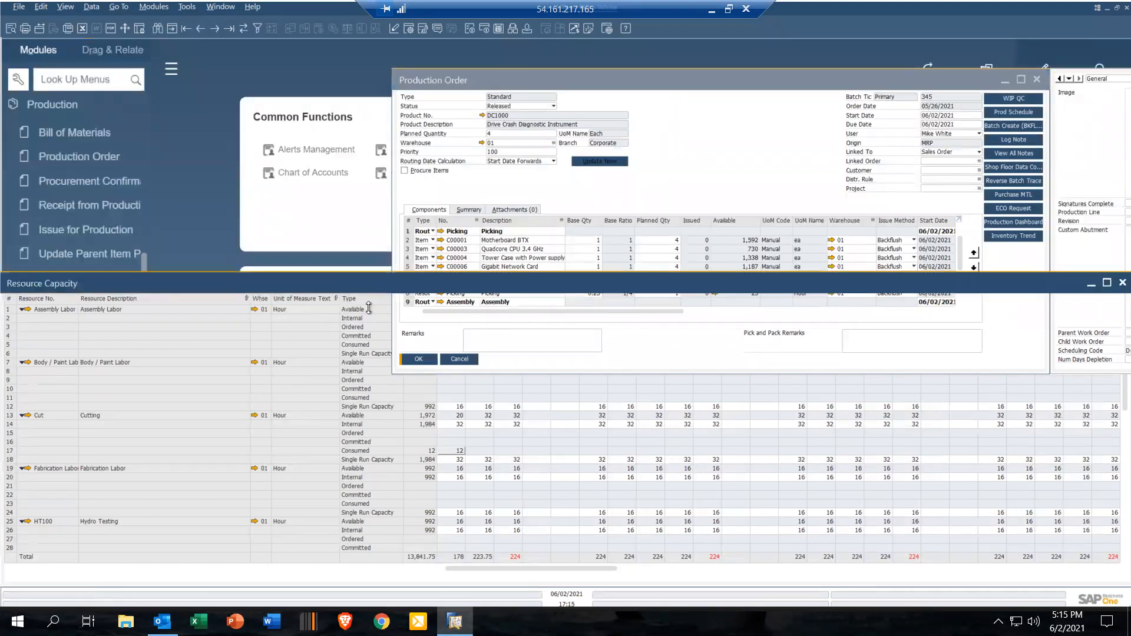
pyautogui.click(1122, 283)
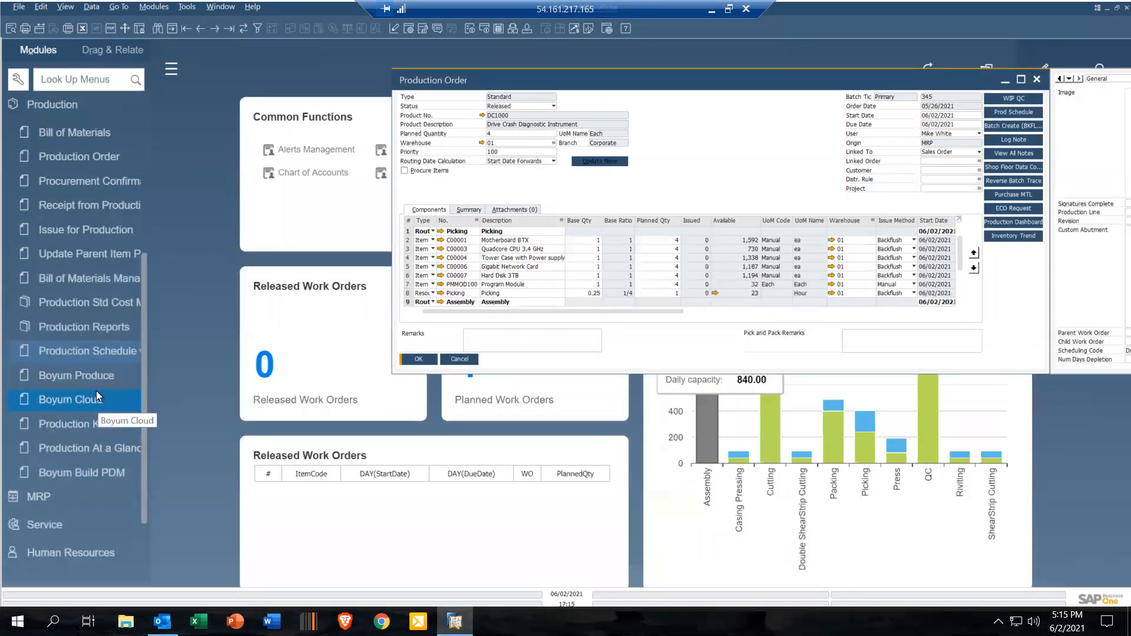
# Step: Open Boyum Produce from the Production module and log in with the operator's card number
pyautogui.click(97, 376)
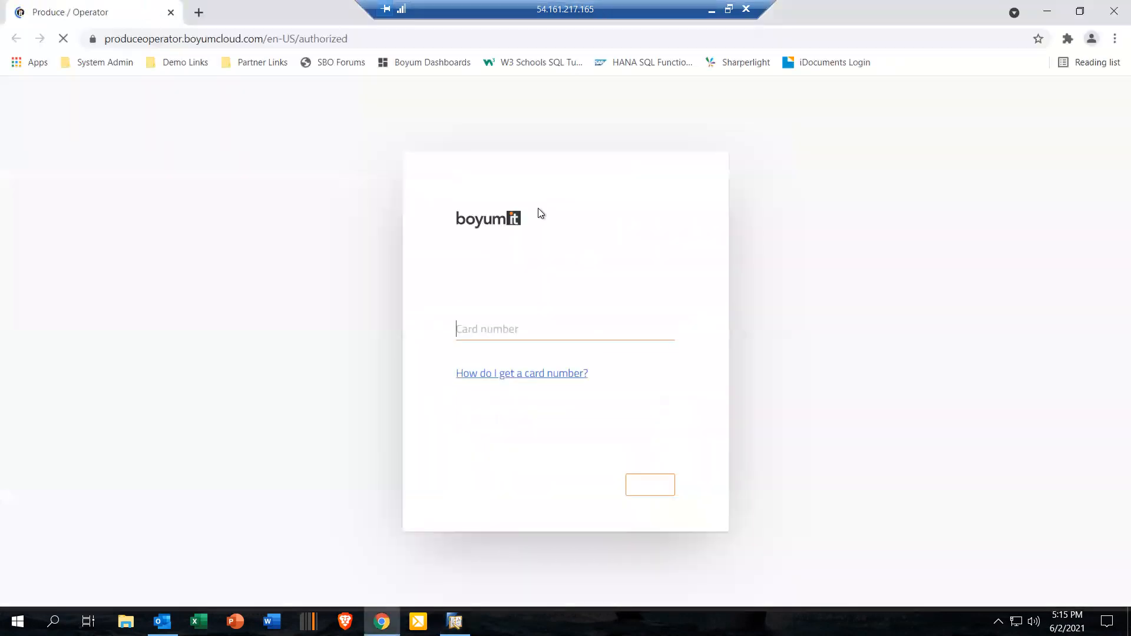
pyautogui.write('***')
pyautogui.press('Return')
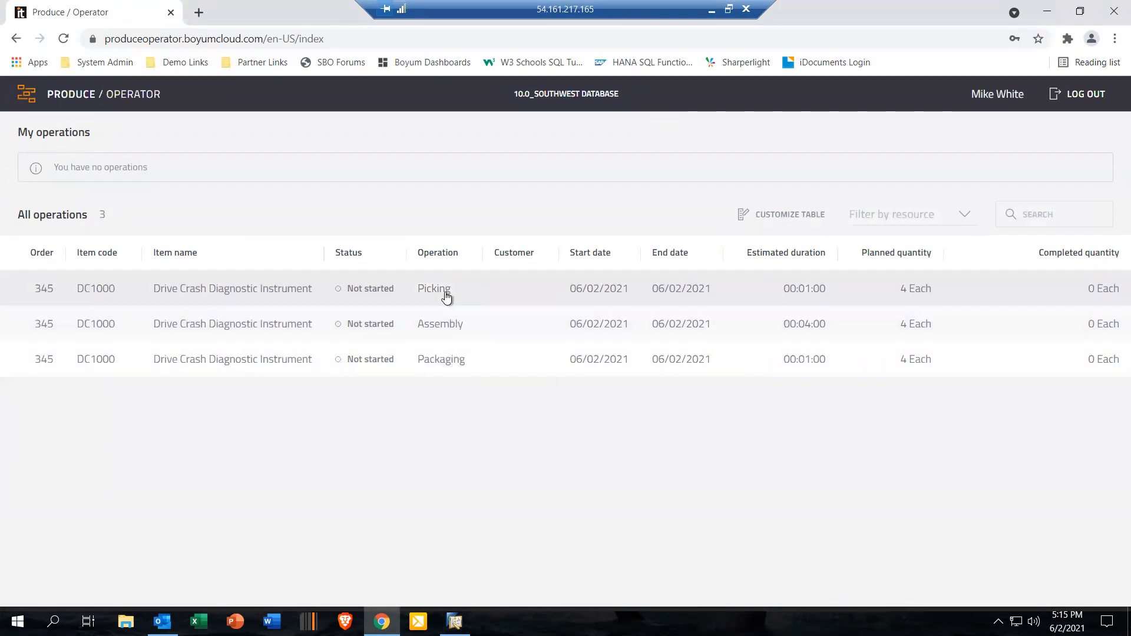
# Step: Open the Picking operation of order 345 and review its resources and materials
pyautogui.click(445, 291)
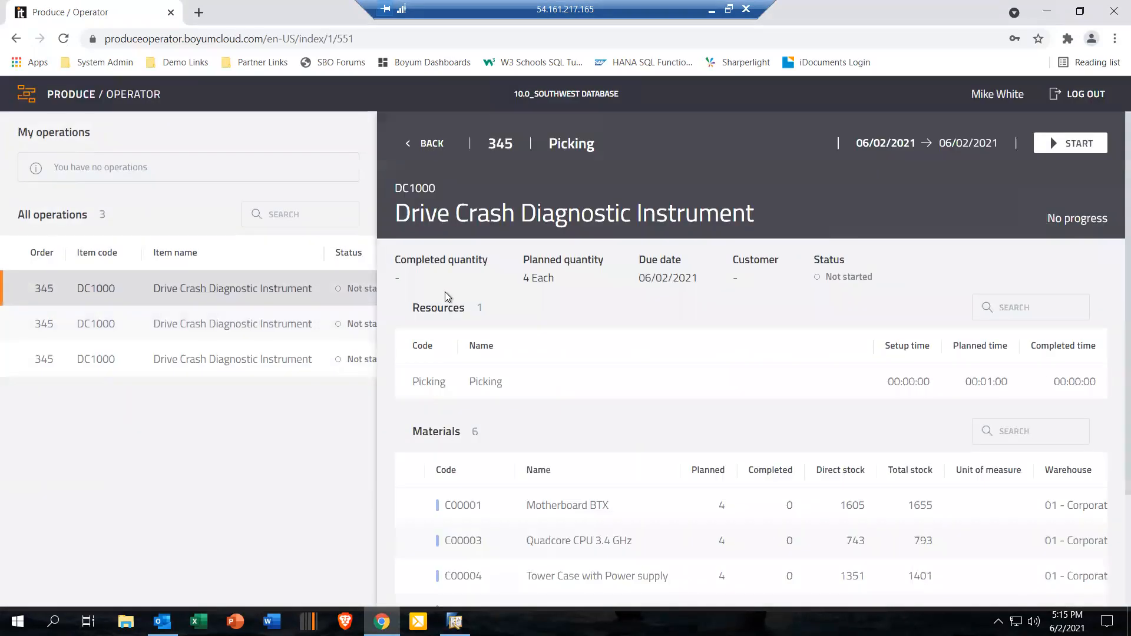
pyautogui.scroll(-3, 465, 384)
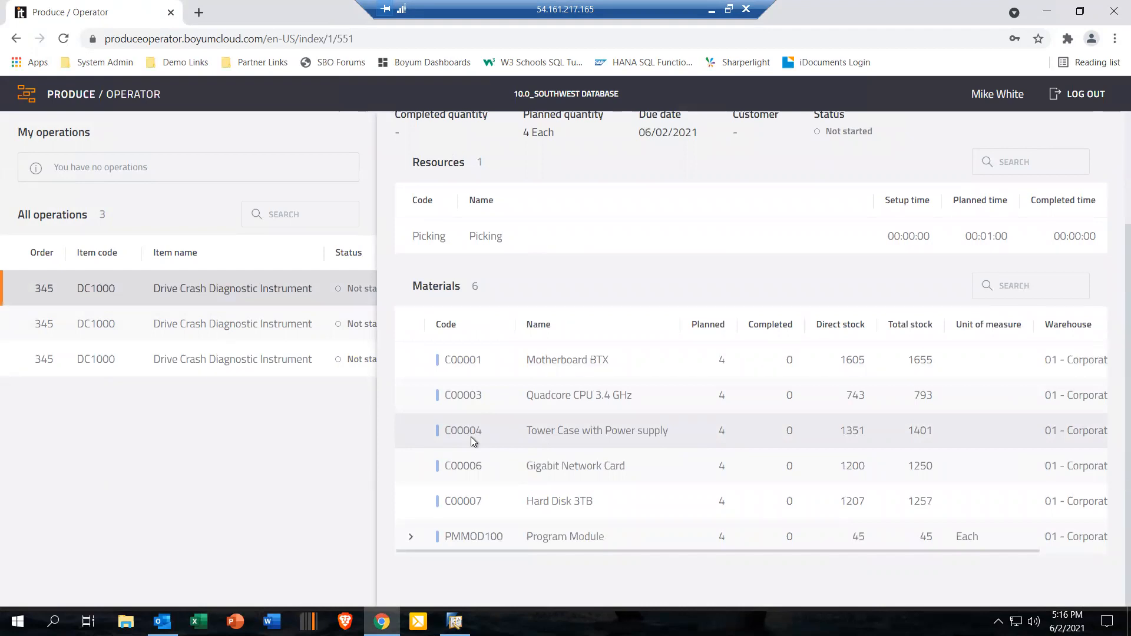
pyautogui.scroll(3, 472, 436)
# Step: Switch to SAP Business One, close the Spec Sheet II preview, and maximize the Production WO report
pyautogui.click(455, 622)
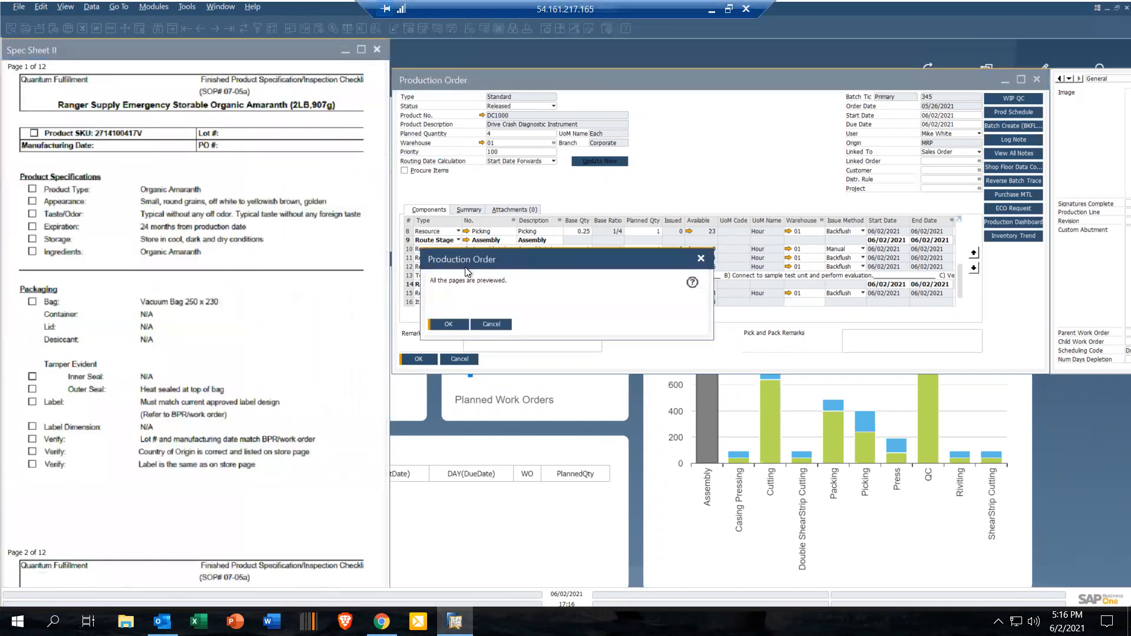
pyautogui.click(449, 324)
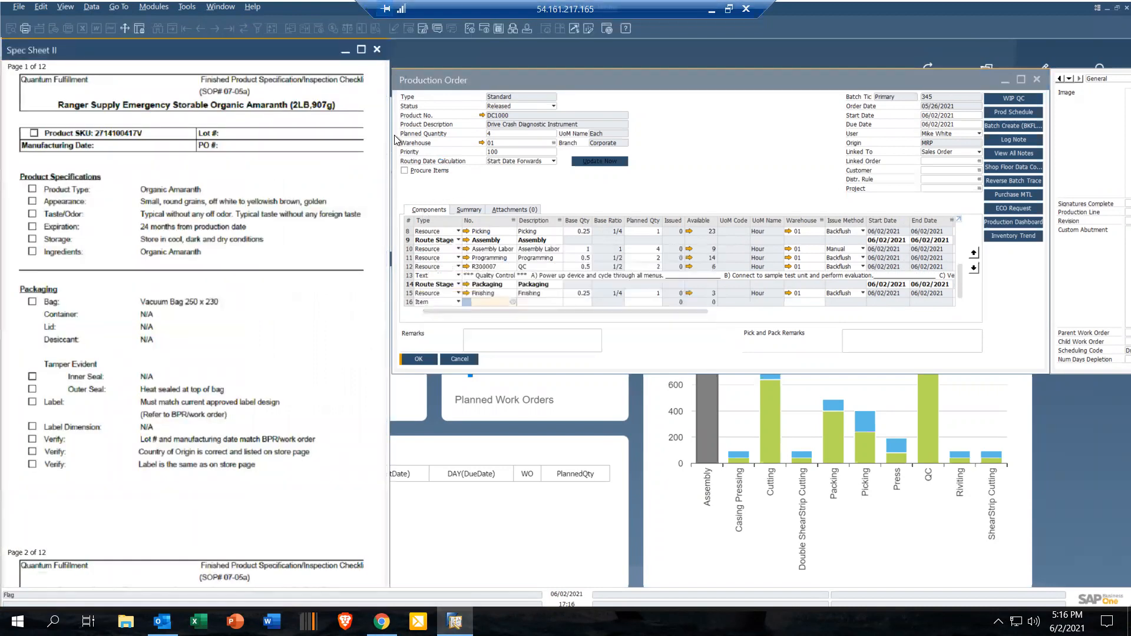
pyautogui.click(377, 49)
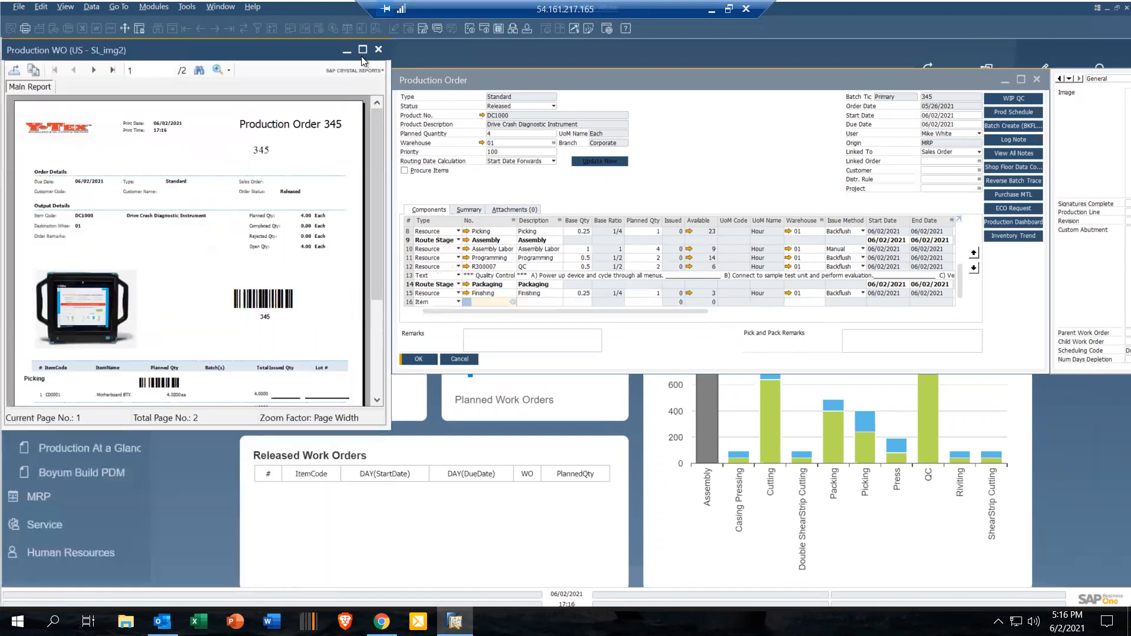
pyautogui.click(363, 50)
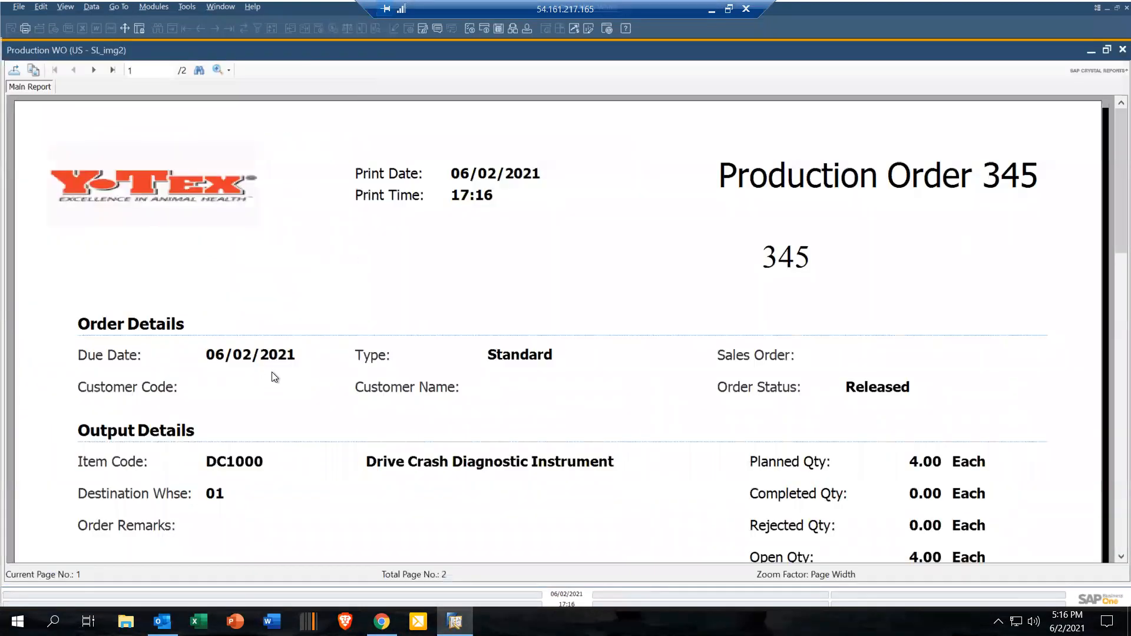
# Step: Review the operation barcodes, picking items and quality control checklist on both pages of the production order report, and close it
pyautogui.scroll(-12, 263, 373)
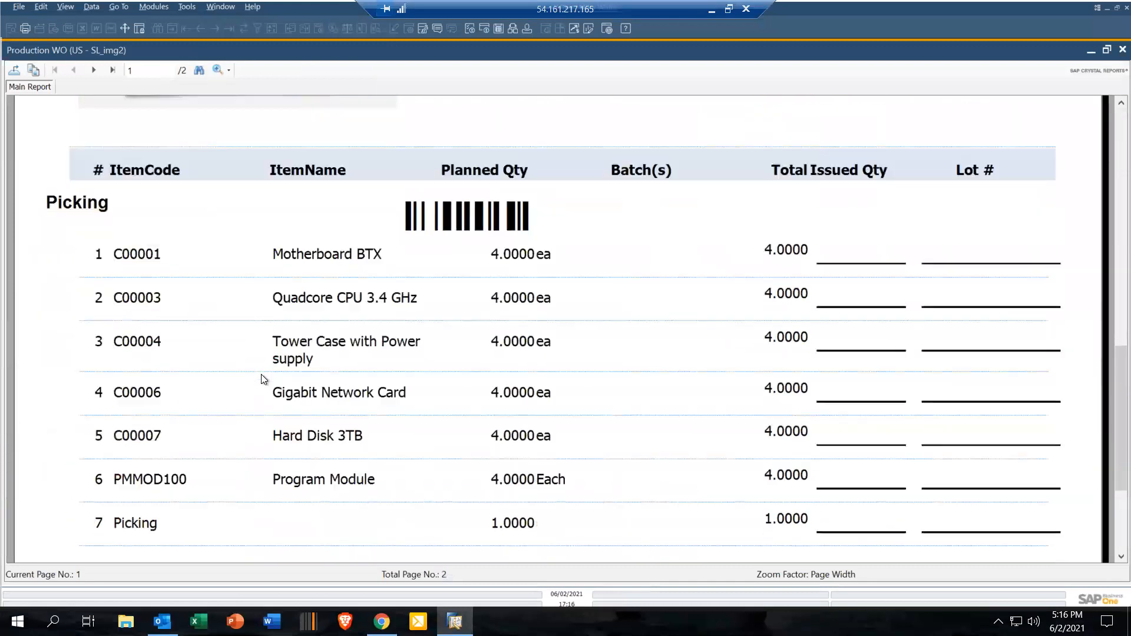
pyautogui.scroll(-3, 261, 374)
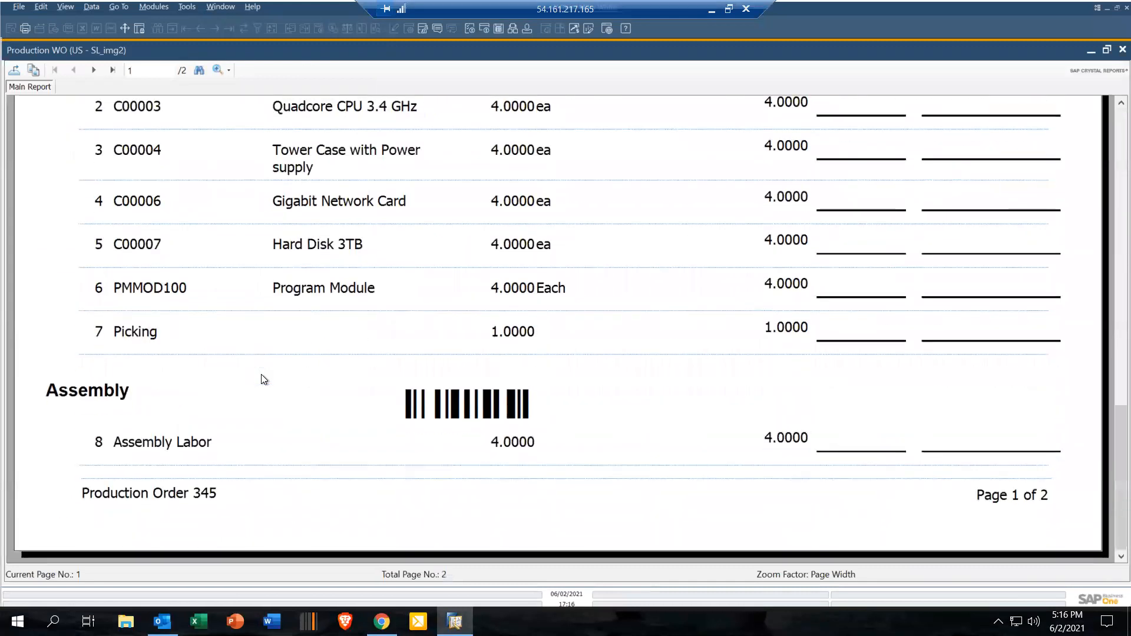
pyautogui.click(399, 405)
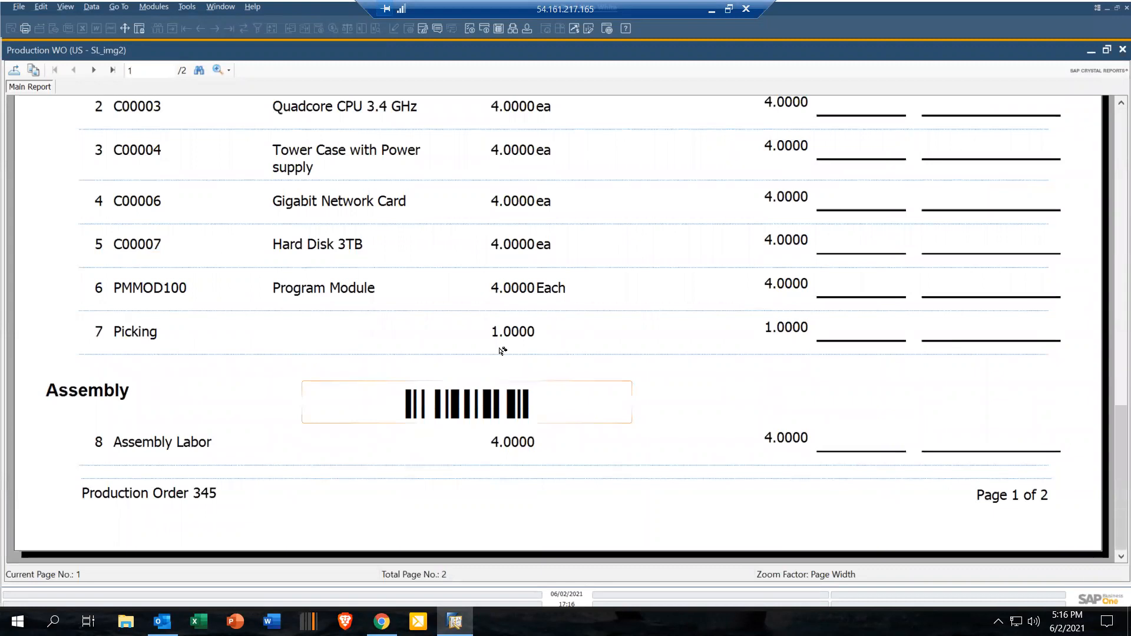
pyautogui.click(96, 71)
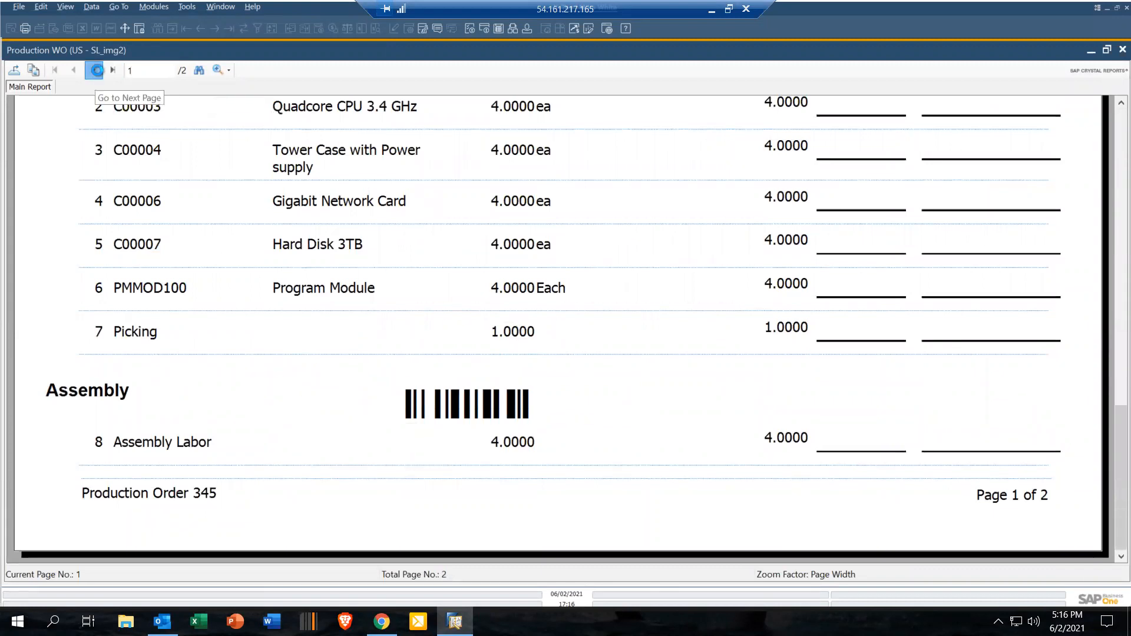
pyautogui.scroll(-6, 300, 324)
pyautogui.scroll(5, 301, 326)
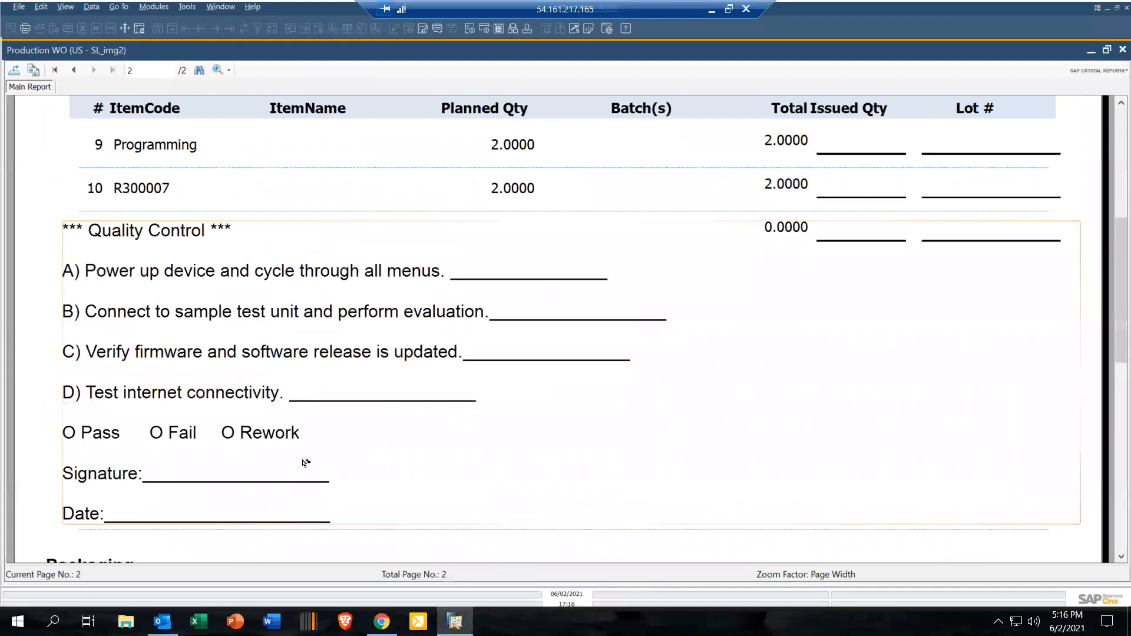
pyautogui.click(1122, 49)
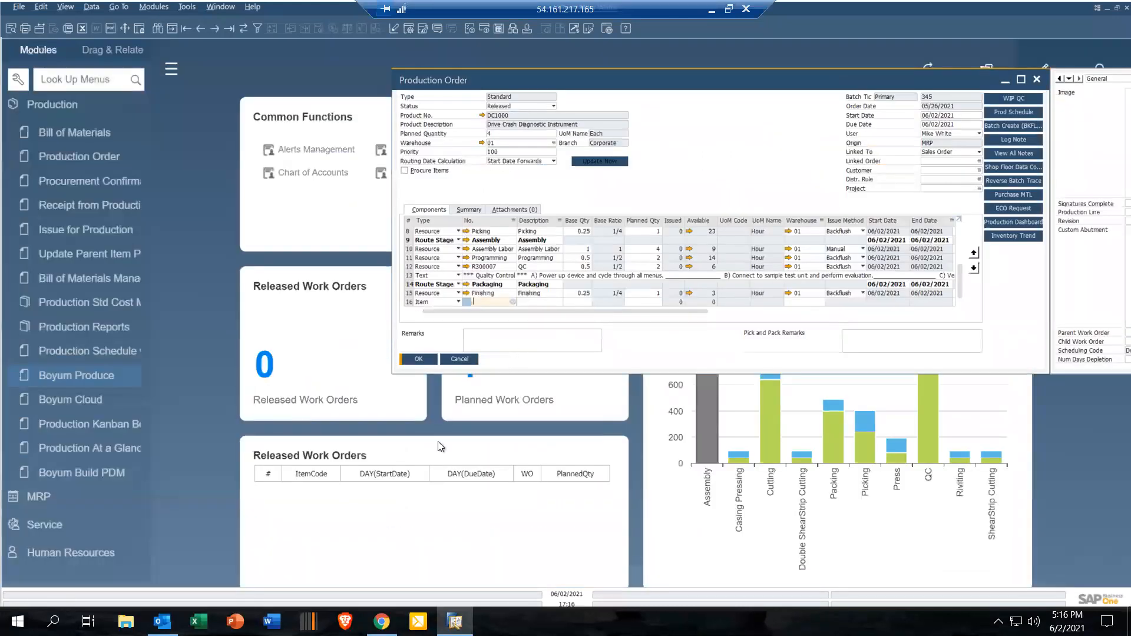
# Step: Switch back to Produce Operator in Chrome, start the Picking operation of order 345, and stop it to register work
pyautogui.click(382, 621)
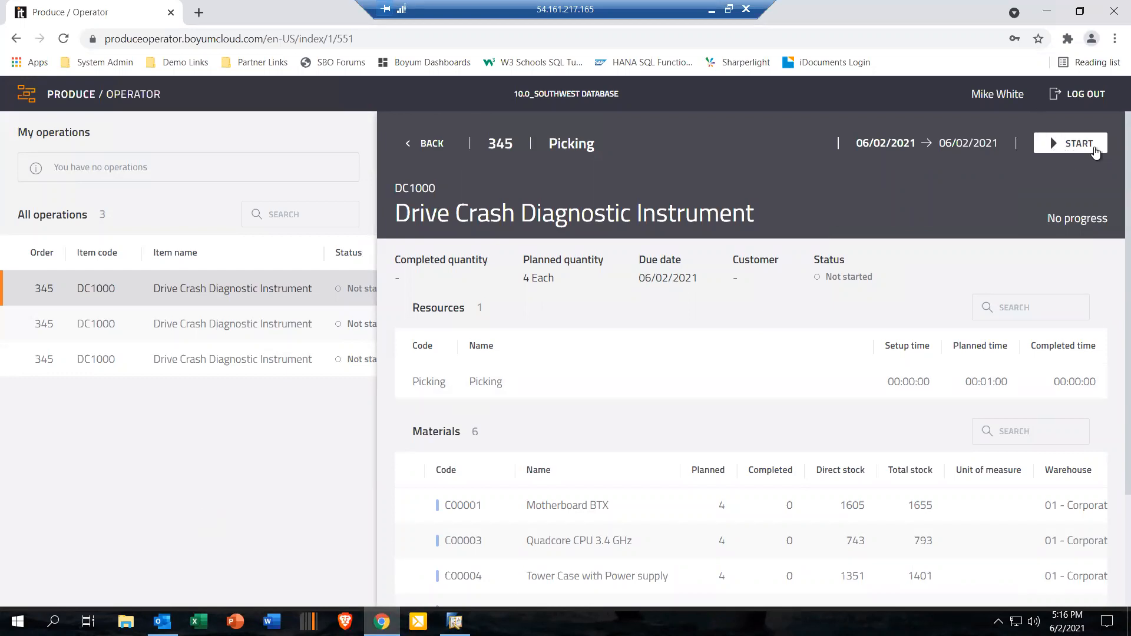
pyautogui.click(1083, 148)
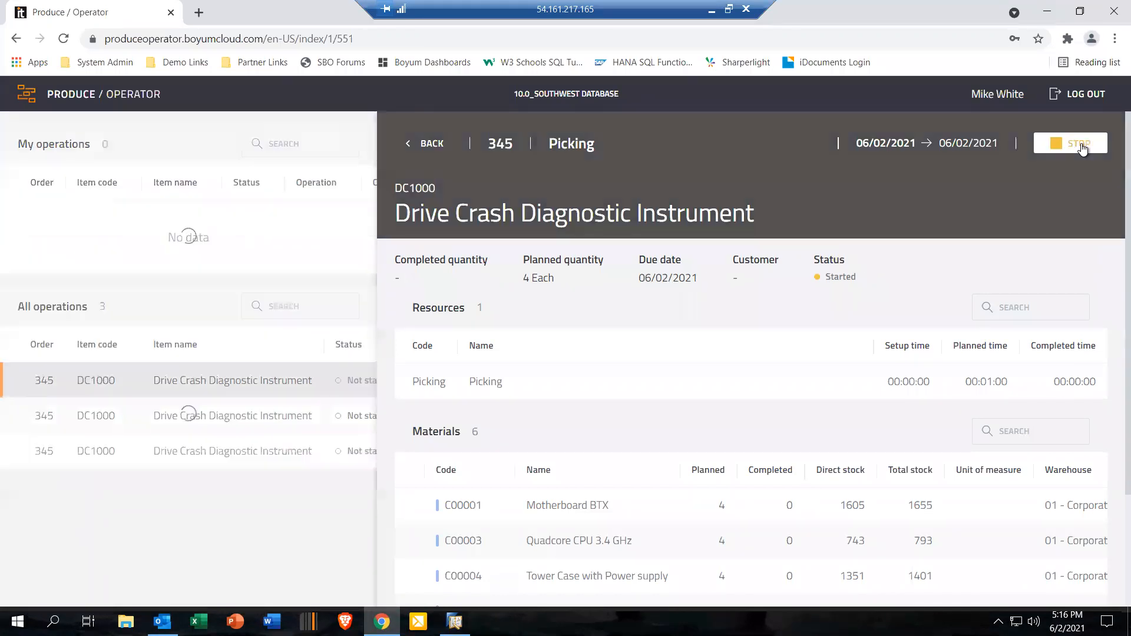
pyautogui.click(1081, 146)
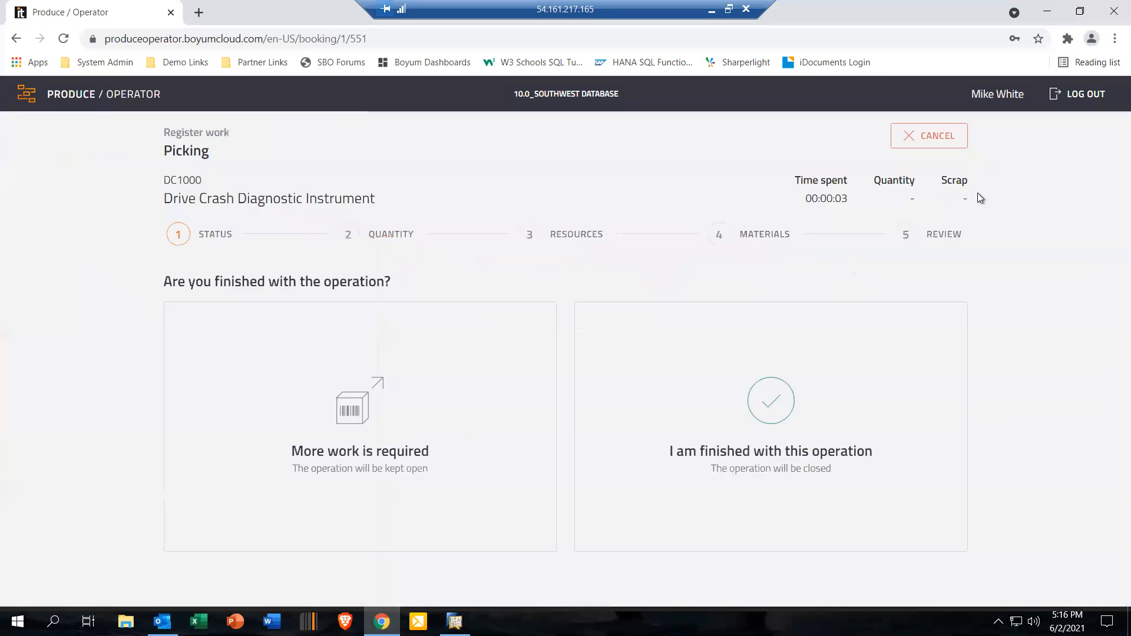
# Step: Register the Picking operation as finished with 1 completed unit and accept the resource usage
pyautogui.click(774, 405)
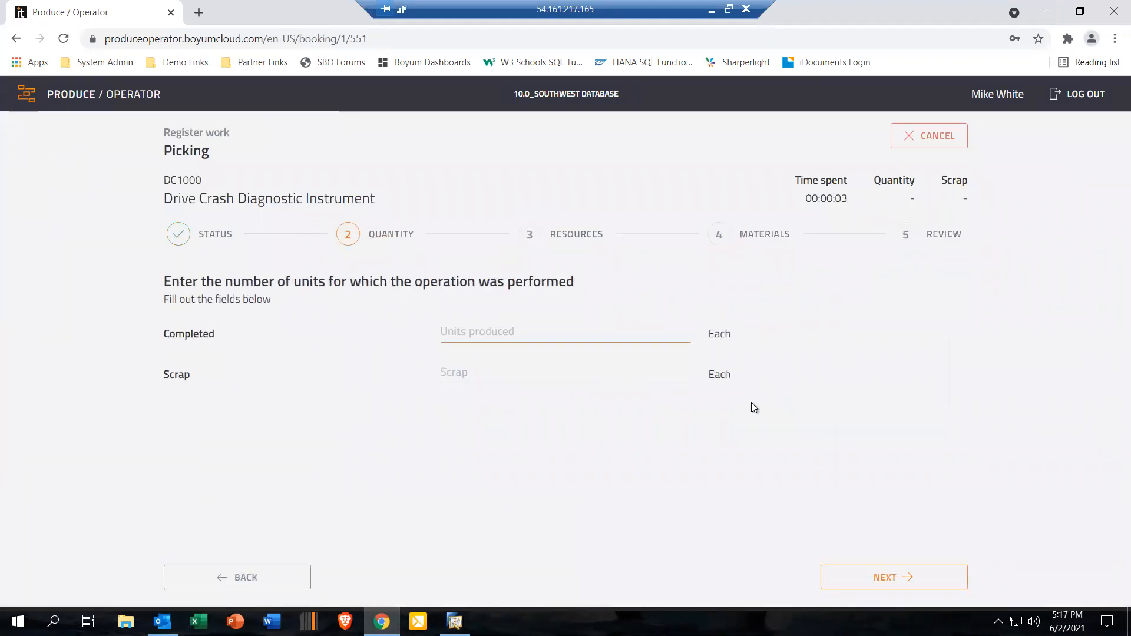
pyautogui.write('1')
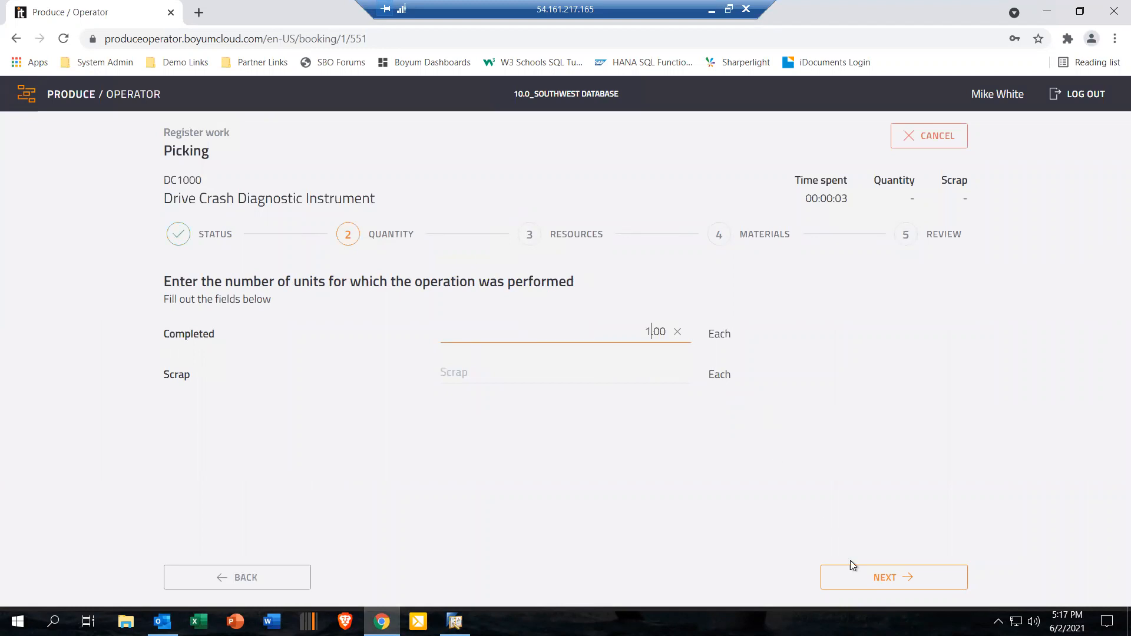
pyautogui.click(899, 580)
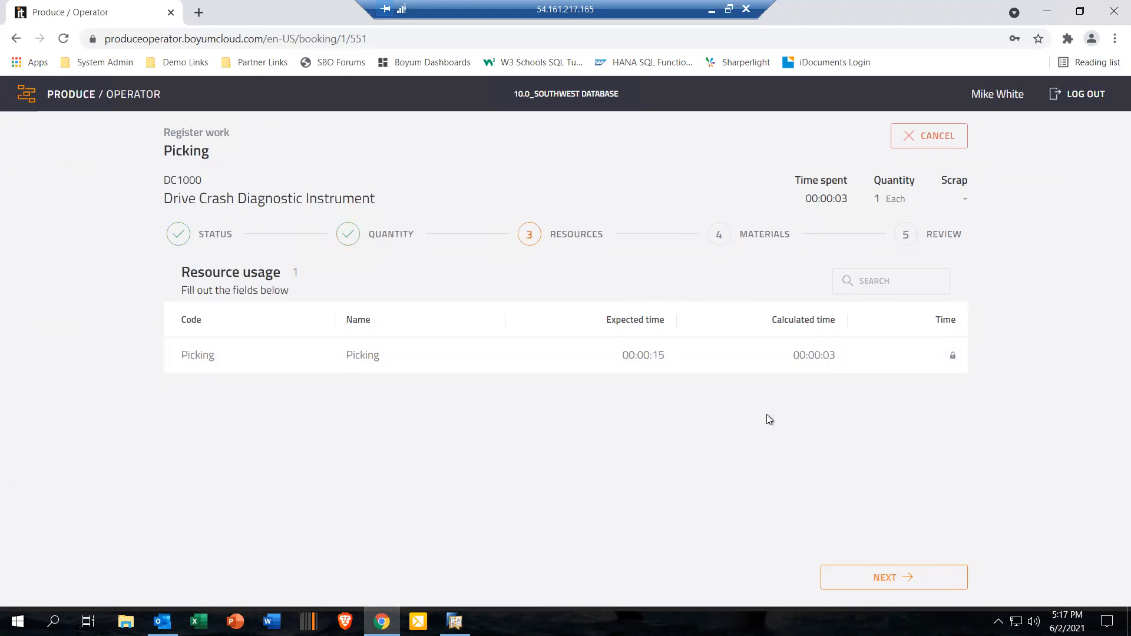
pyautogui.click(916, 574)
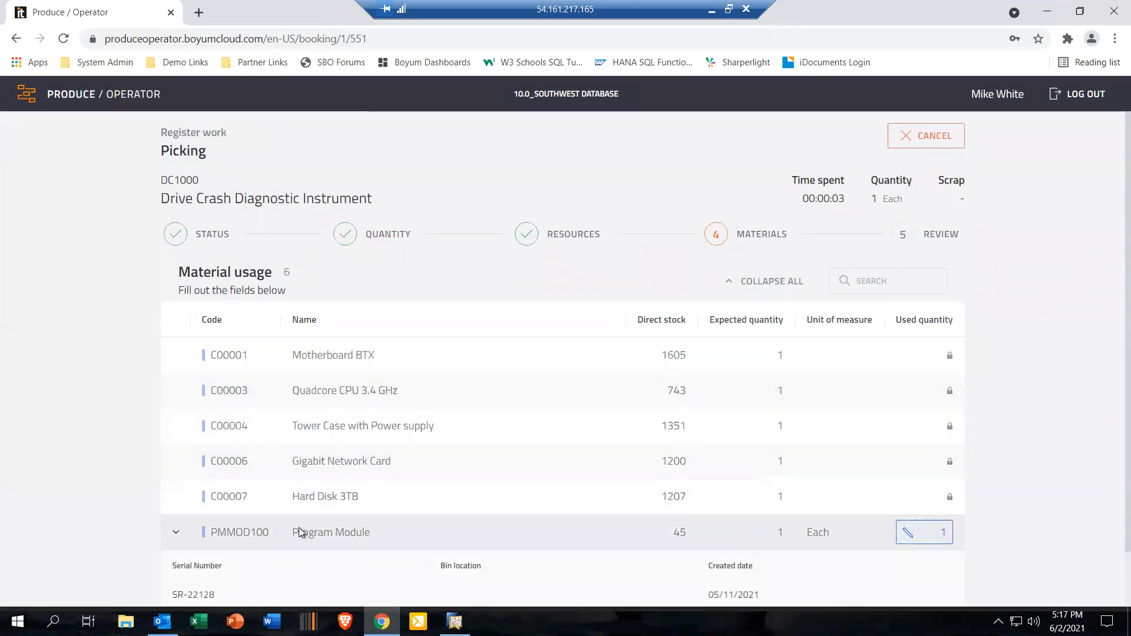
# Step: Open the serial assignment for Program Module PMMOD100, switch the used serial to SR-22129 and back to SR-22128, and return to the material usage
pyautogui.scroll(-1, 348, 584)
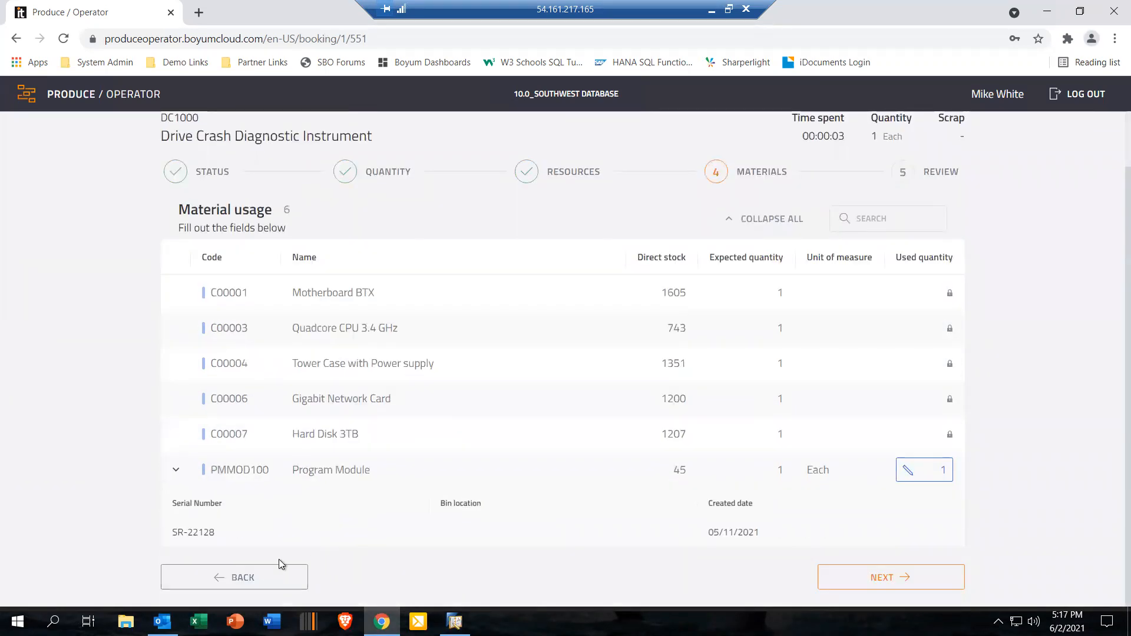
pyautogui.click(908, 471)
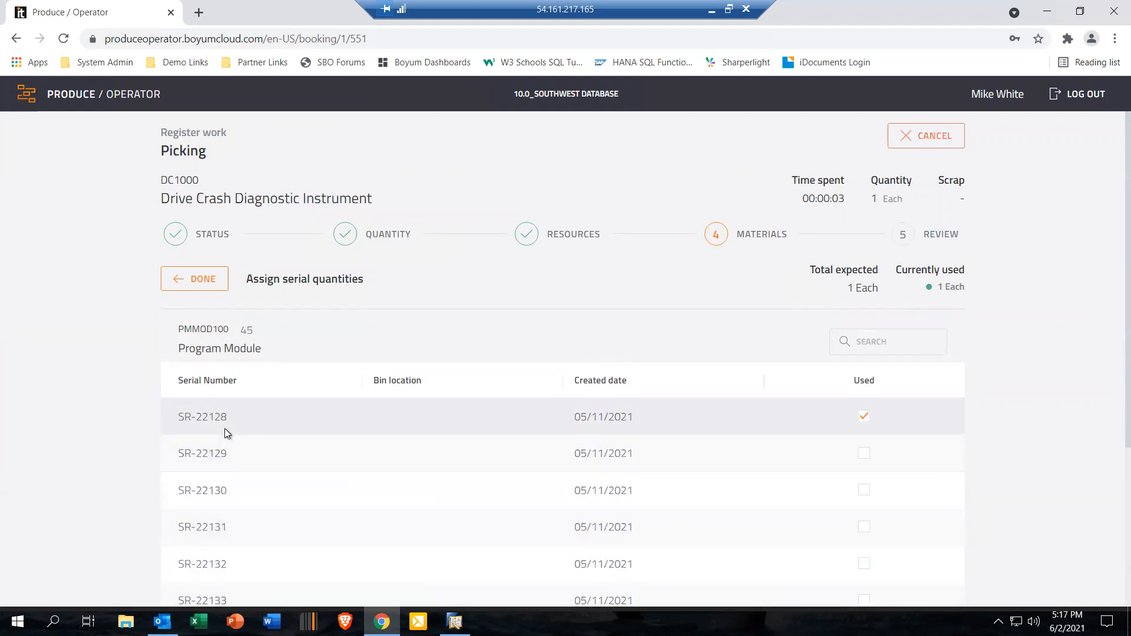
pyautogui.click(864, 455)
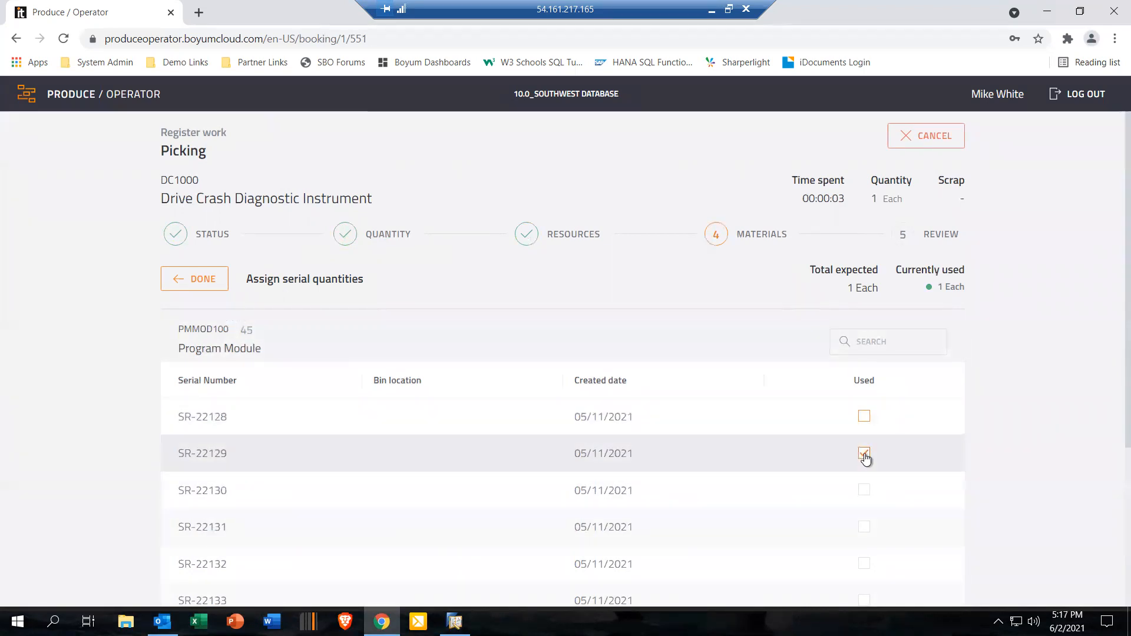
pyautogui.click(863, 417)
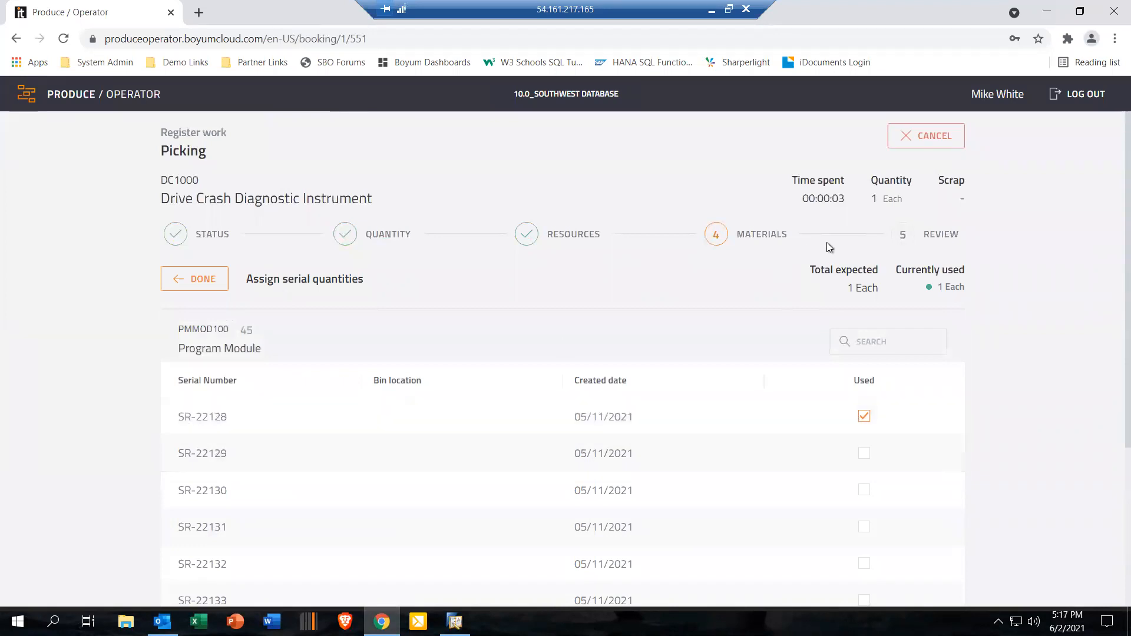
pyautogui.scroll(-4, 701, 323)
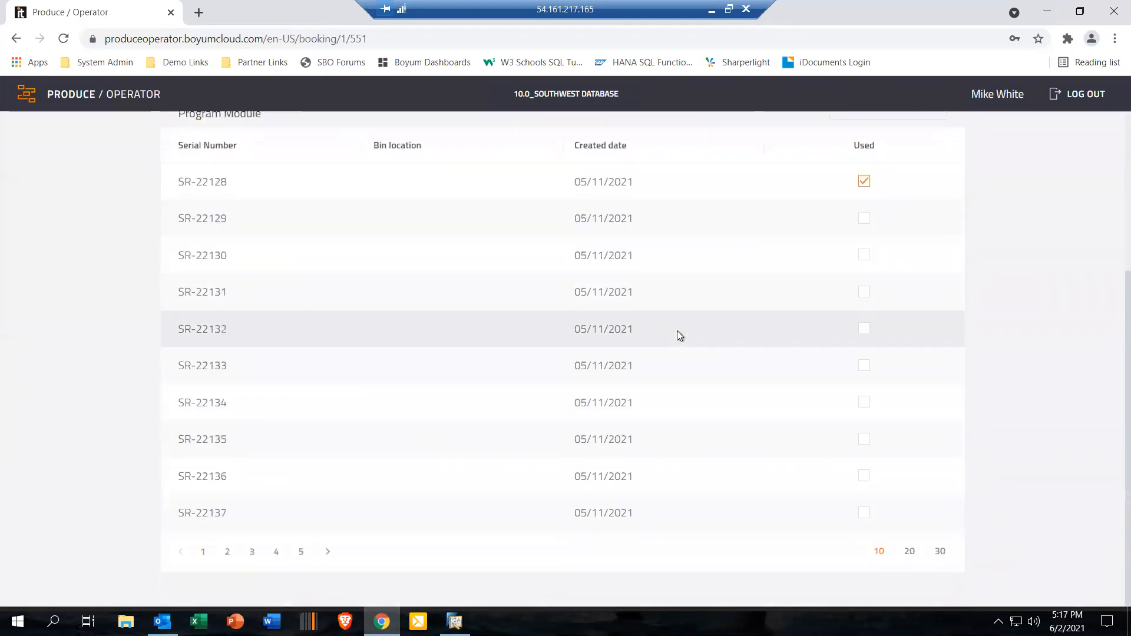
pyautogui.scroll(4, 599, 422)
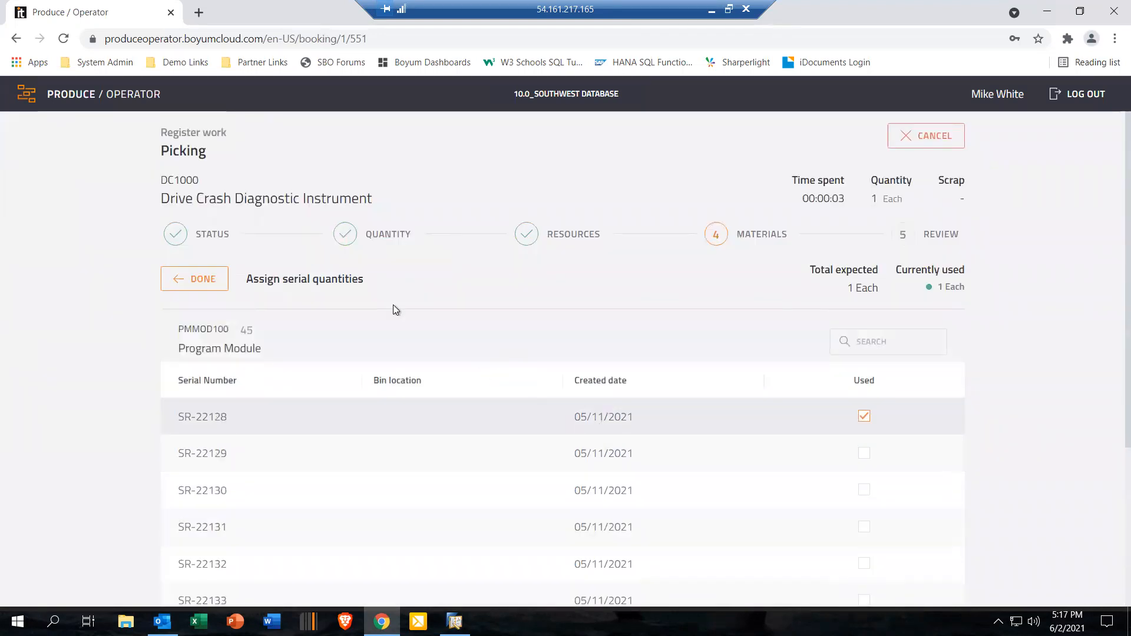
pyautogui.click(203, 279)
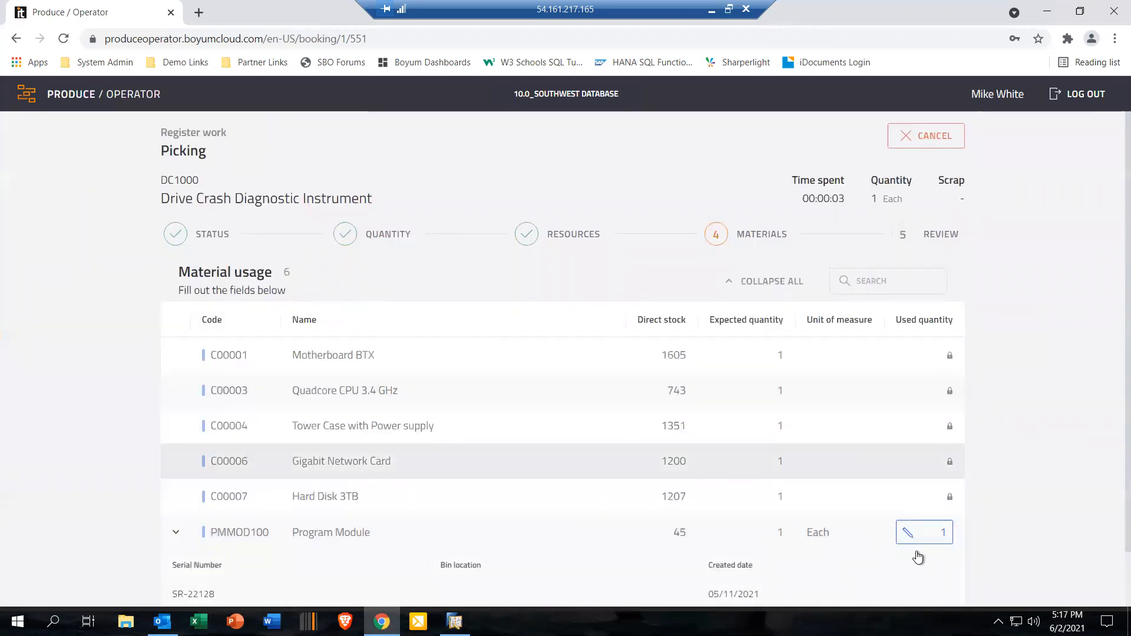
# Step: Accept the material usage and finish the Picking work registration
pyautogui.scroll(-2, 825, 561)
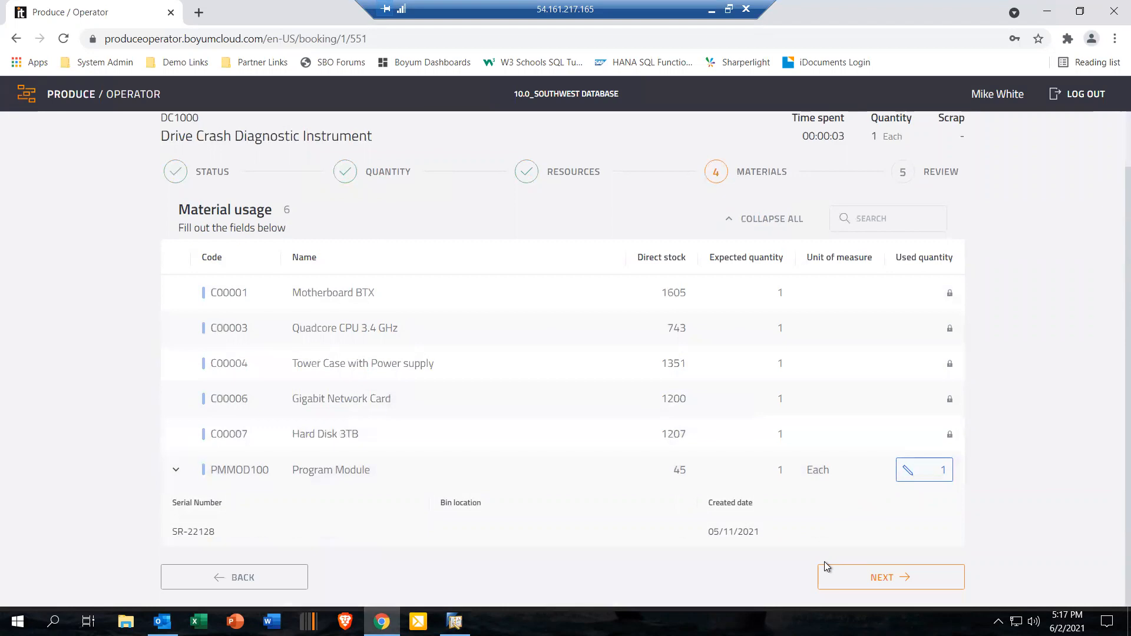
pyautogui.click(887, 579)
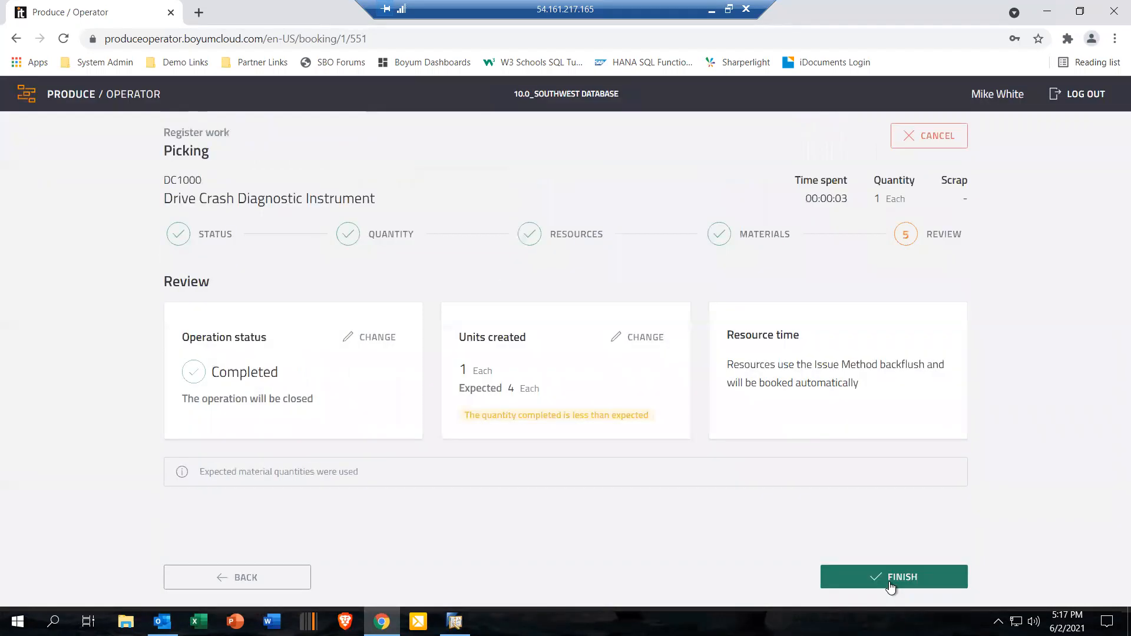
pyautogui.click(891, 583)
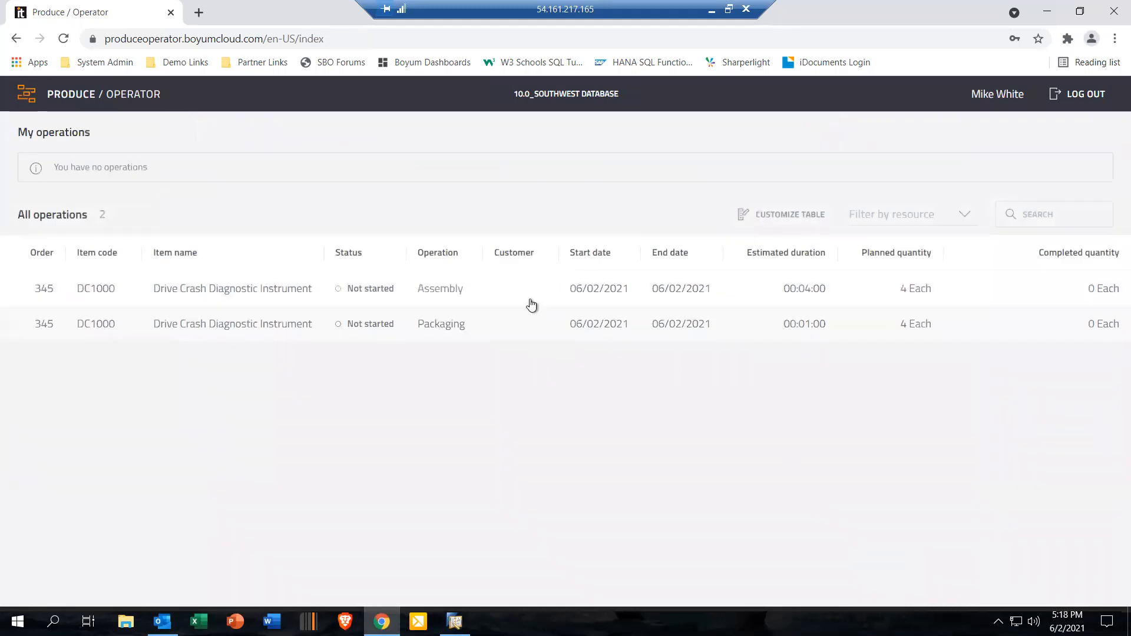
# Step: Start the Assembly operation of order 345, read through its Quality Control instructions, and close them
pyautogui.click(443, 290)
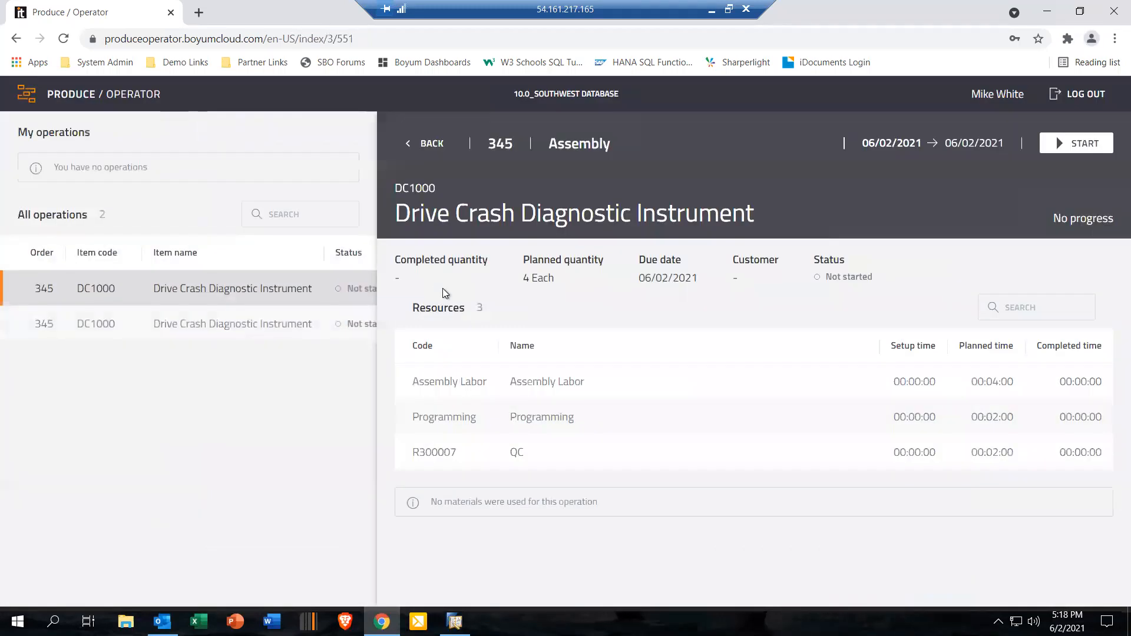
pyautogui.click(1083, 147)
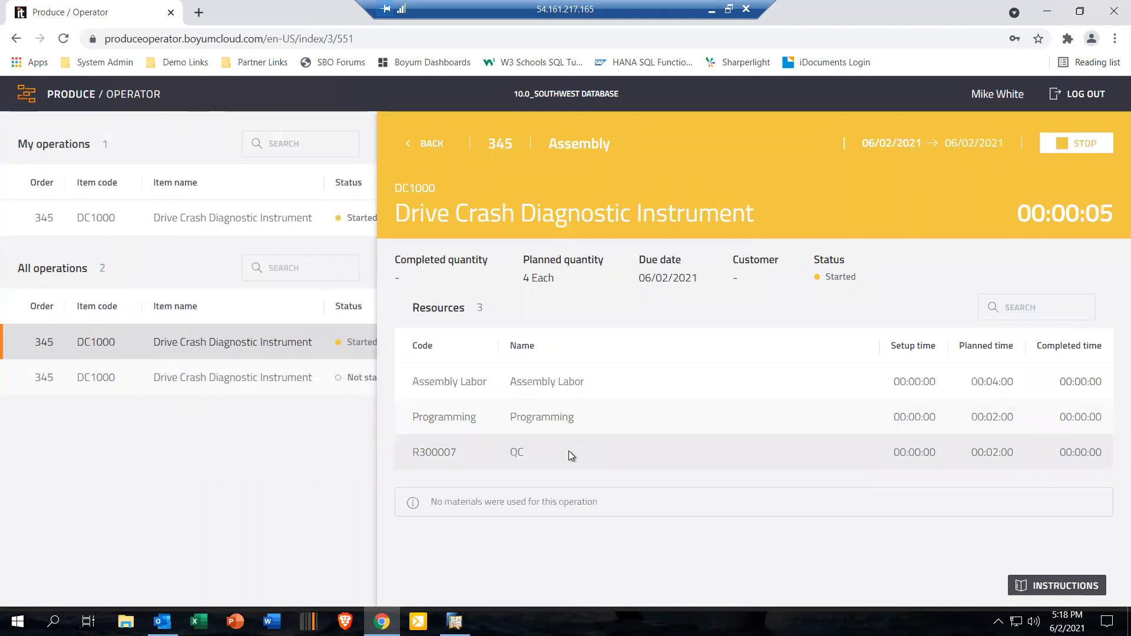
pyautogui.click(1068, 586)
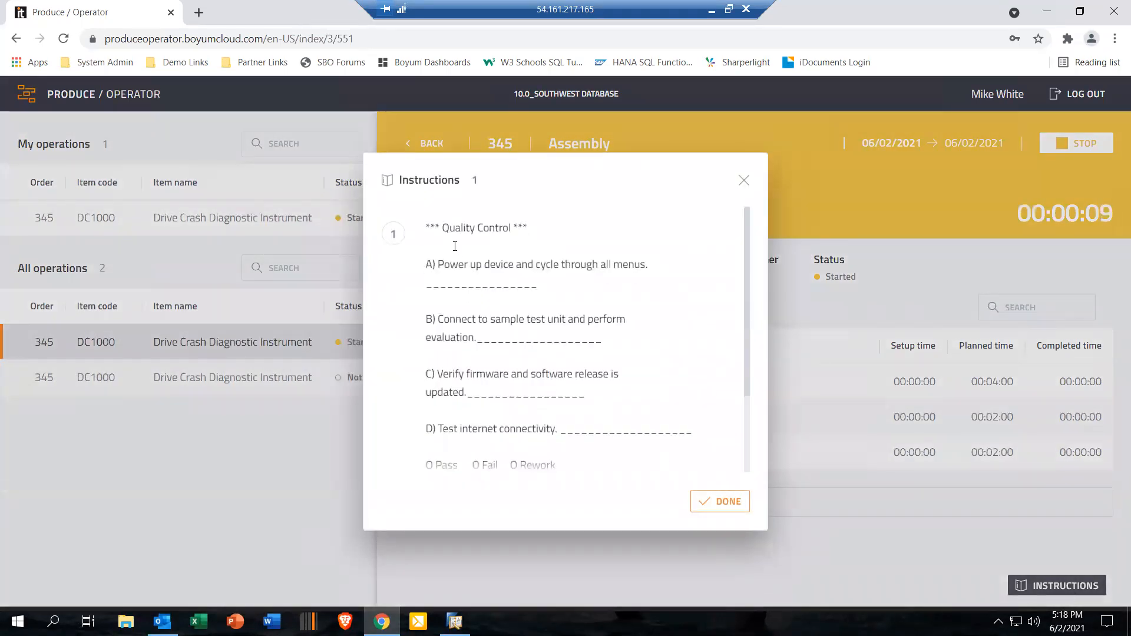
pyautogui.scroll(-3, 481, 349)
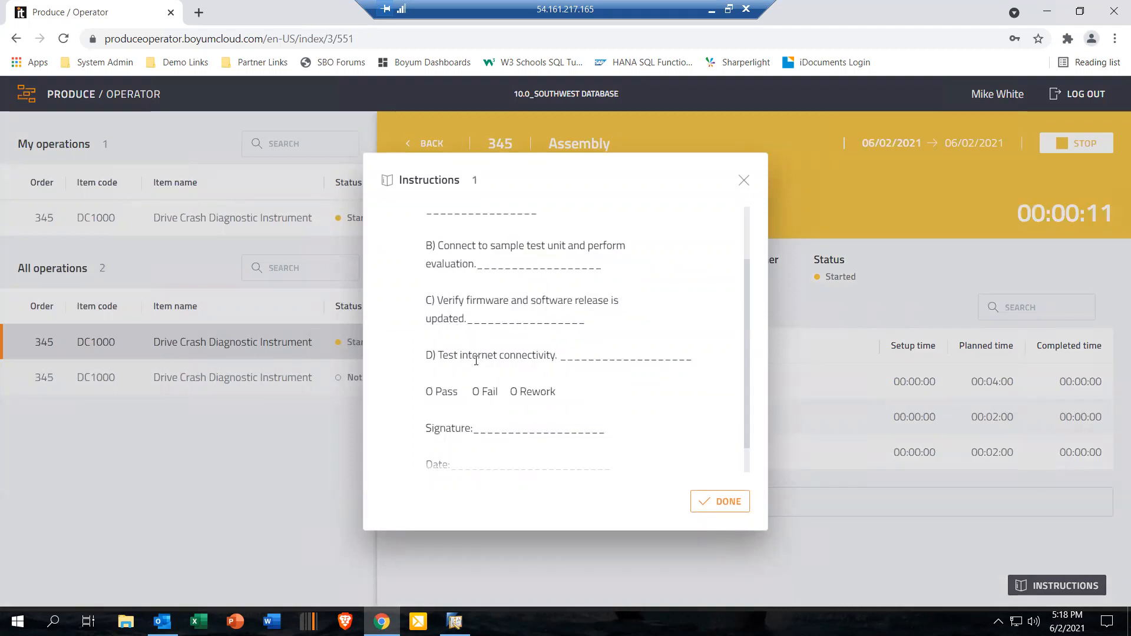
pyautogui.scroll(3, 474, 369)
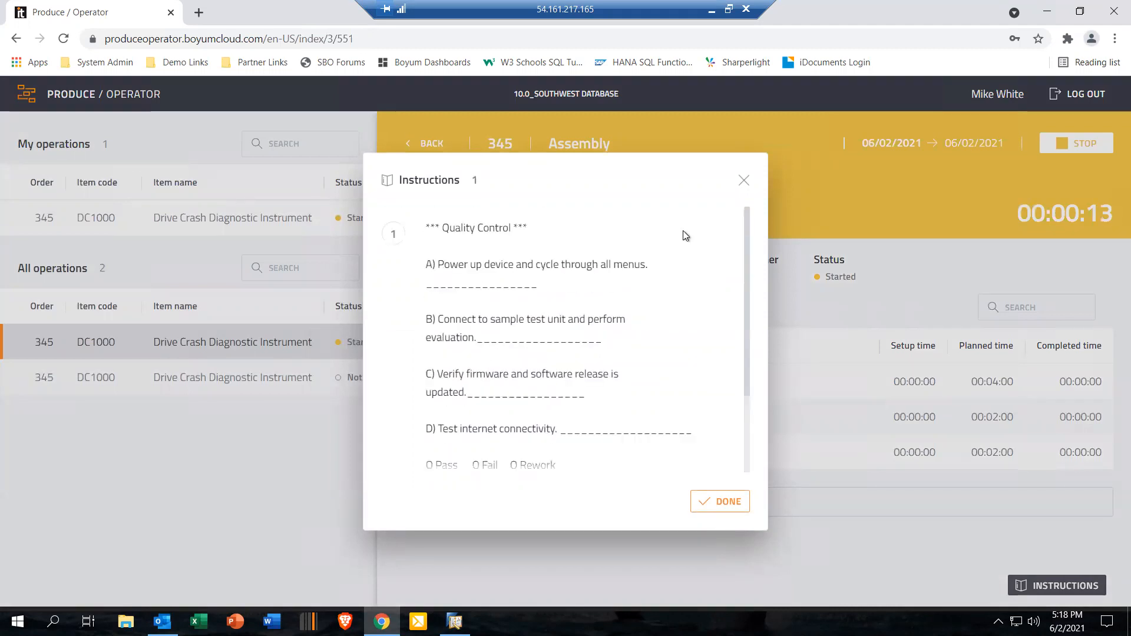
pyautogui.click(744, 182)
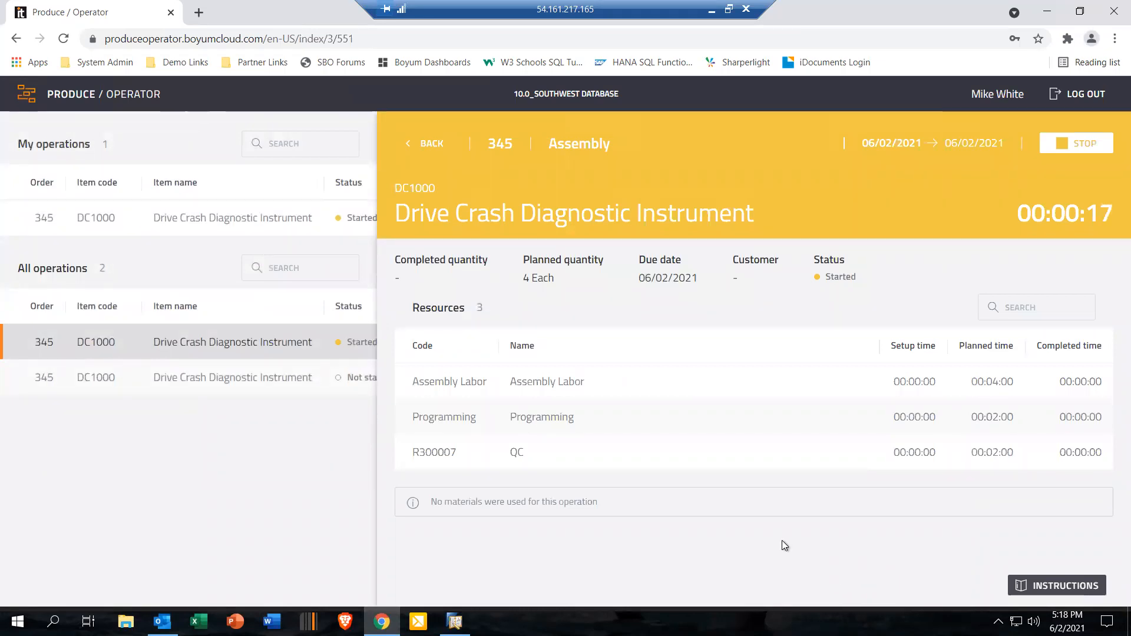
# Step: Stop the Assembly operation and register it as finished with 1 completed unit
pyautogui.click(1083, 147)
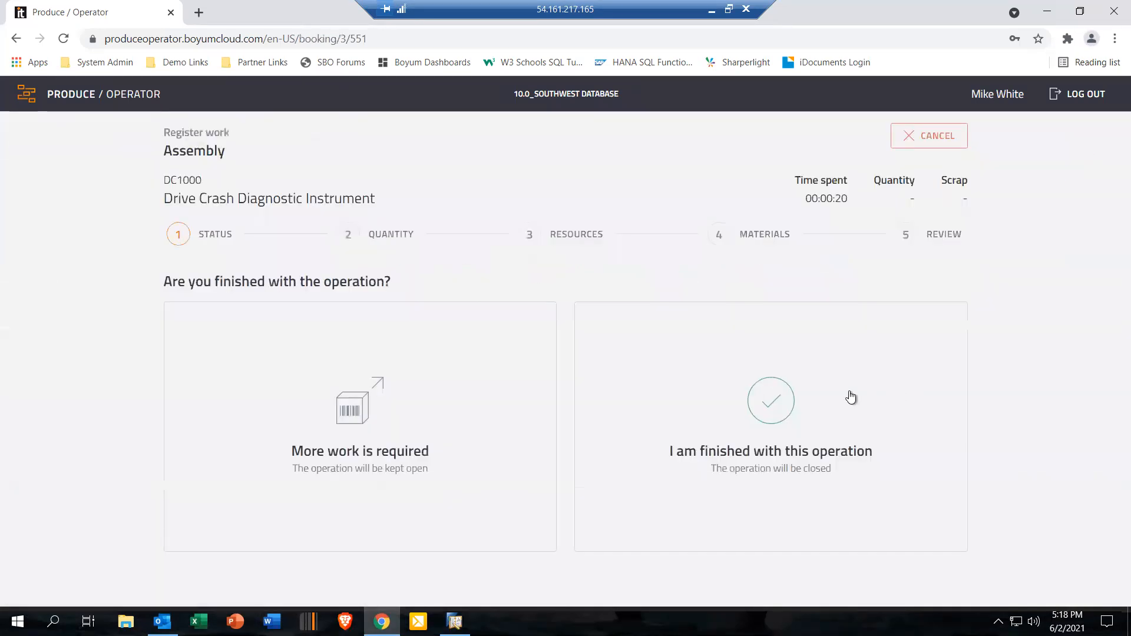
pyautogui.click(772, 404)
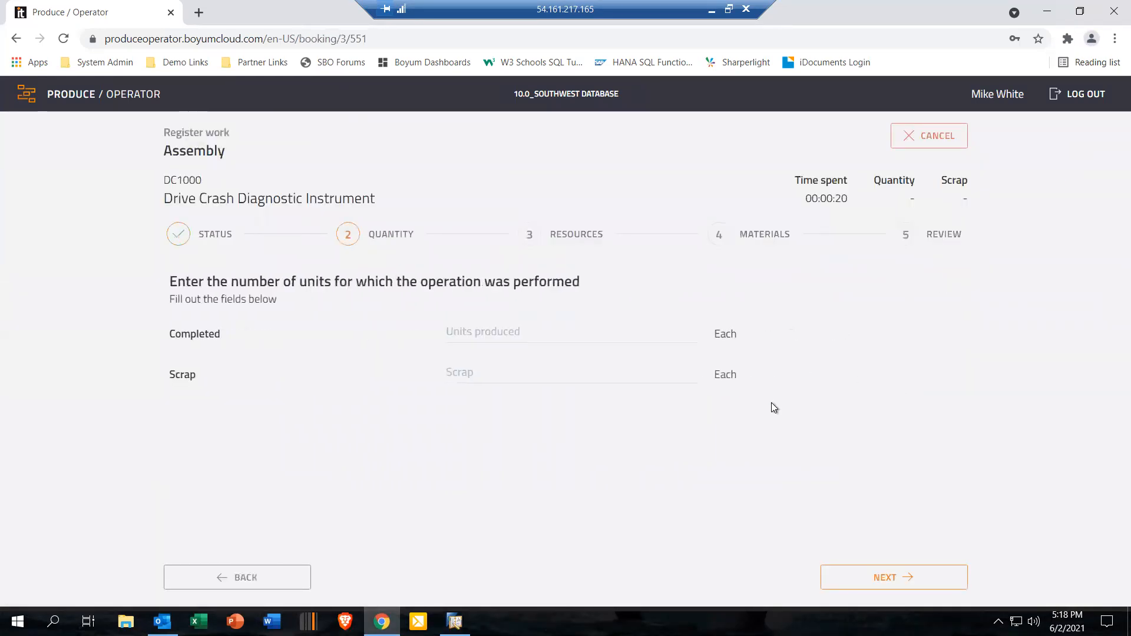
pyautogui.write('1')
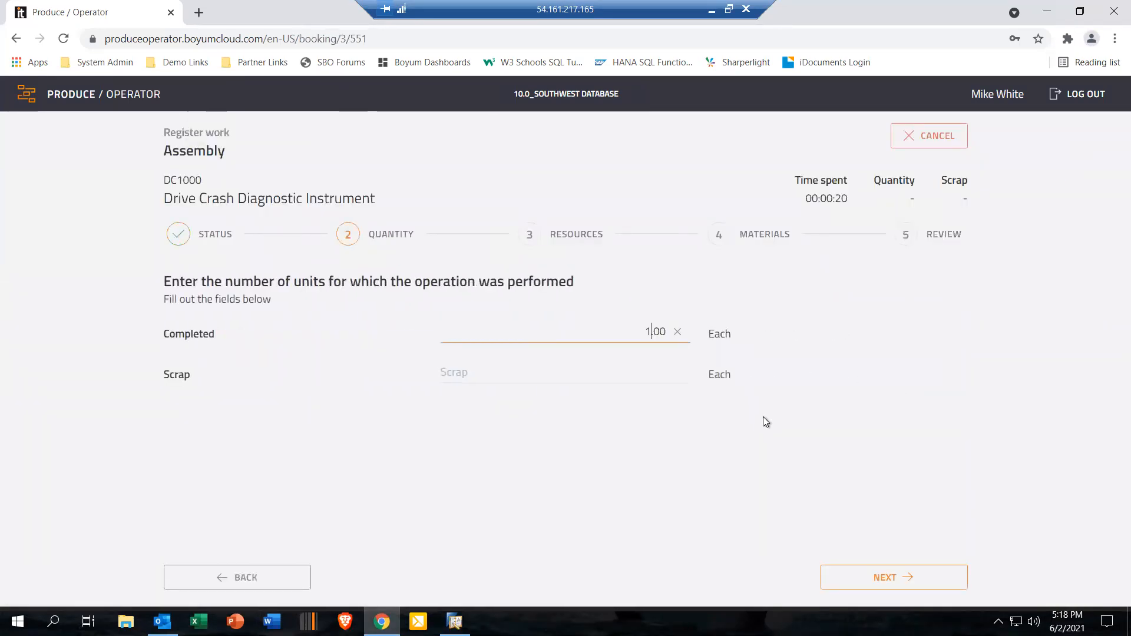
pyautogui.click(887, 578)
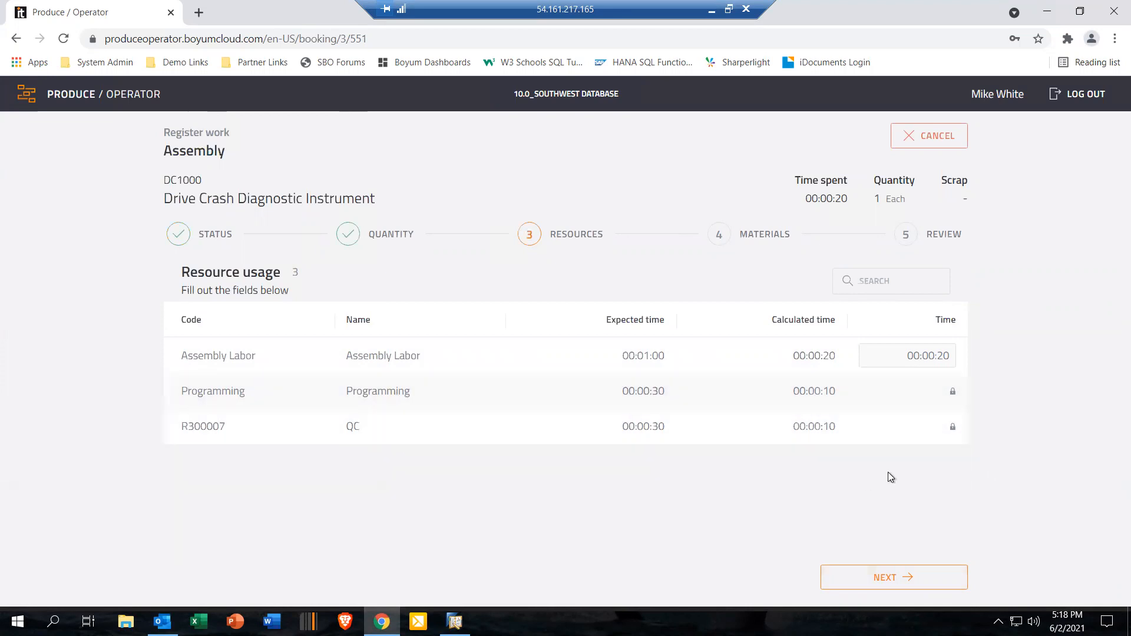
# Step: Accept the calculated Assembly Labor time and the material usage, and finish the Assembly registration
pyautogui.click(931, 356)
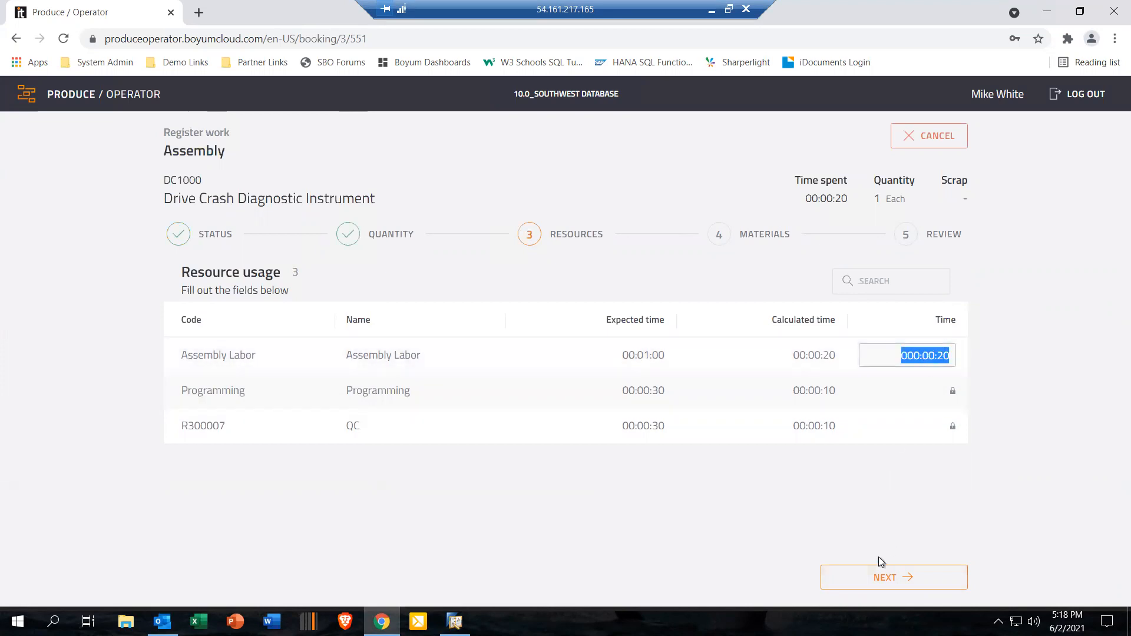
pyautogui.click(891, 578)
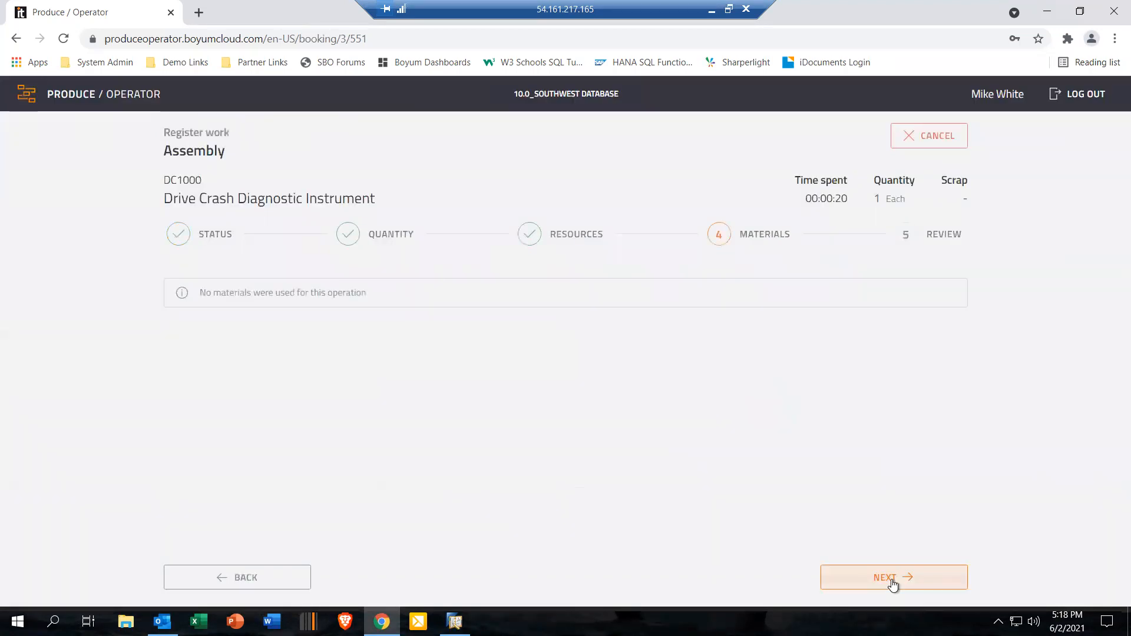
pyautogui.click(892, 579)
pyautogui.click(892, 579)
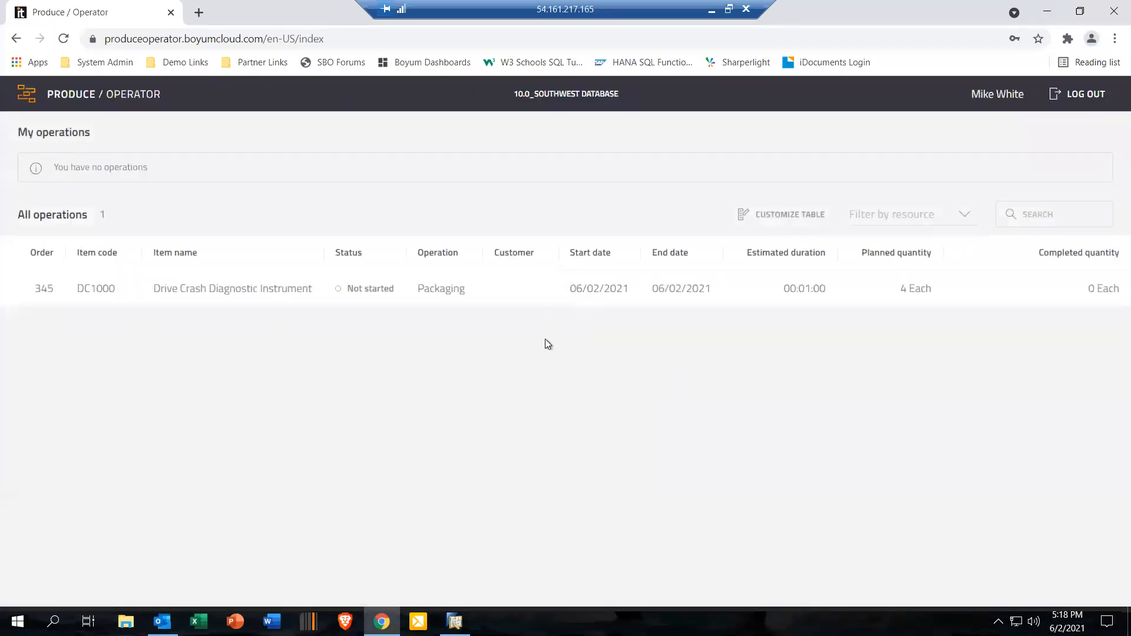
# Step: Start the Packaging operation of order 345 and stop it to register work
pyautogui.click(440, 285)
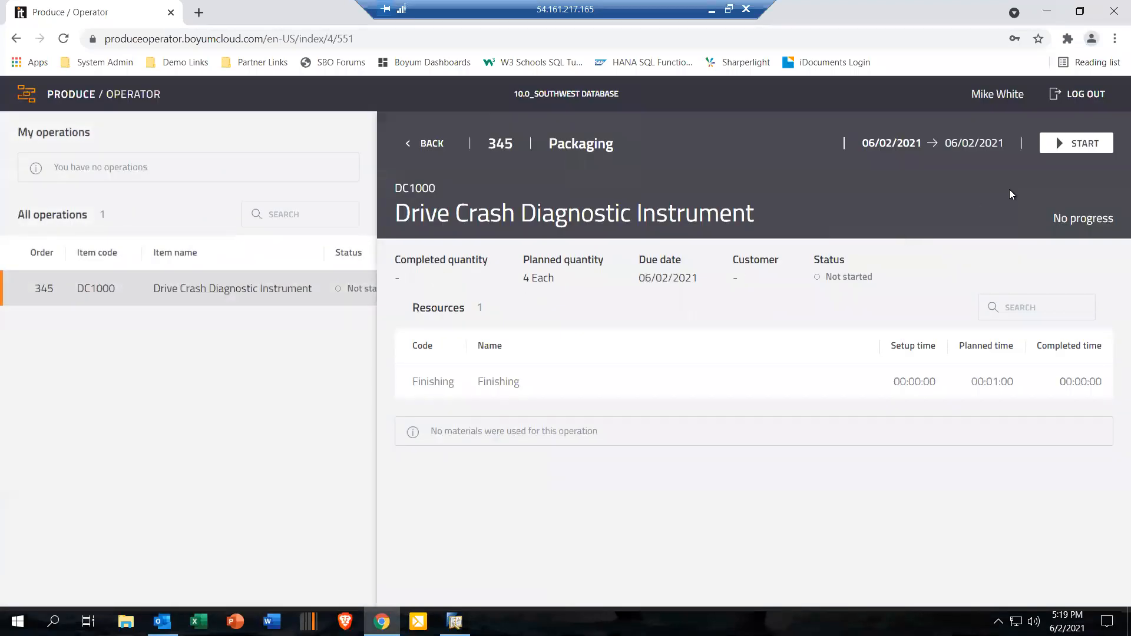
pyautogui.click(1095, 144)
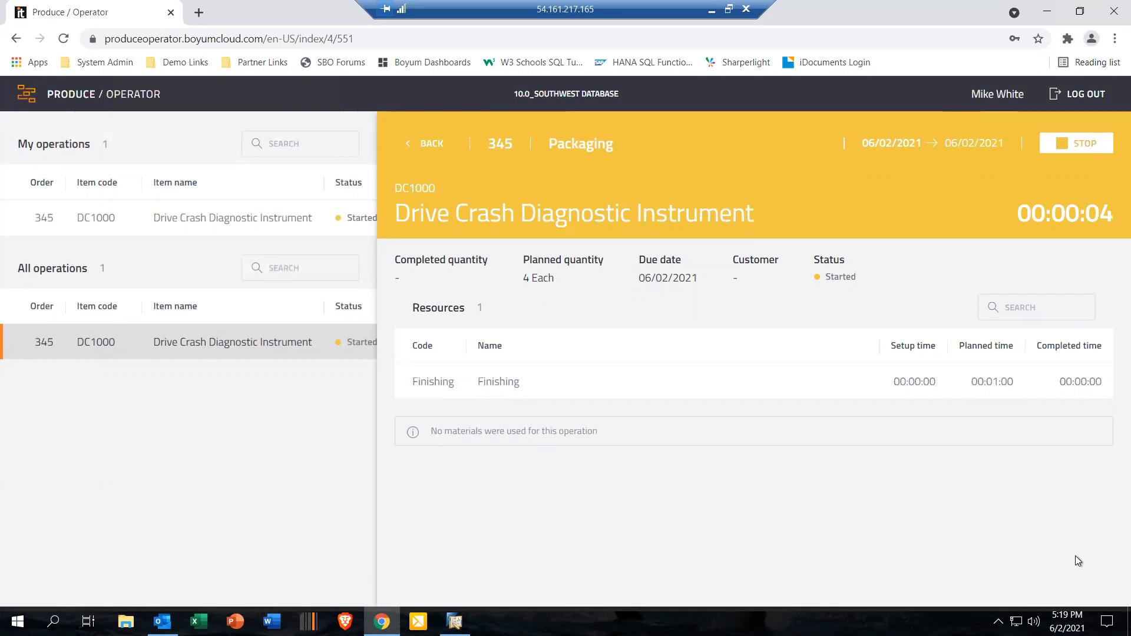
pyautogui.click(1073, 148)
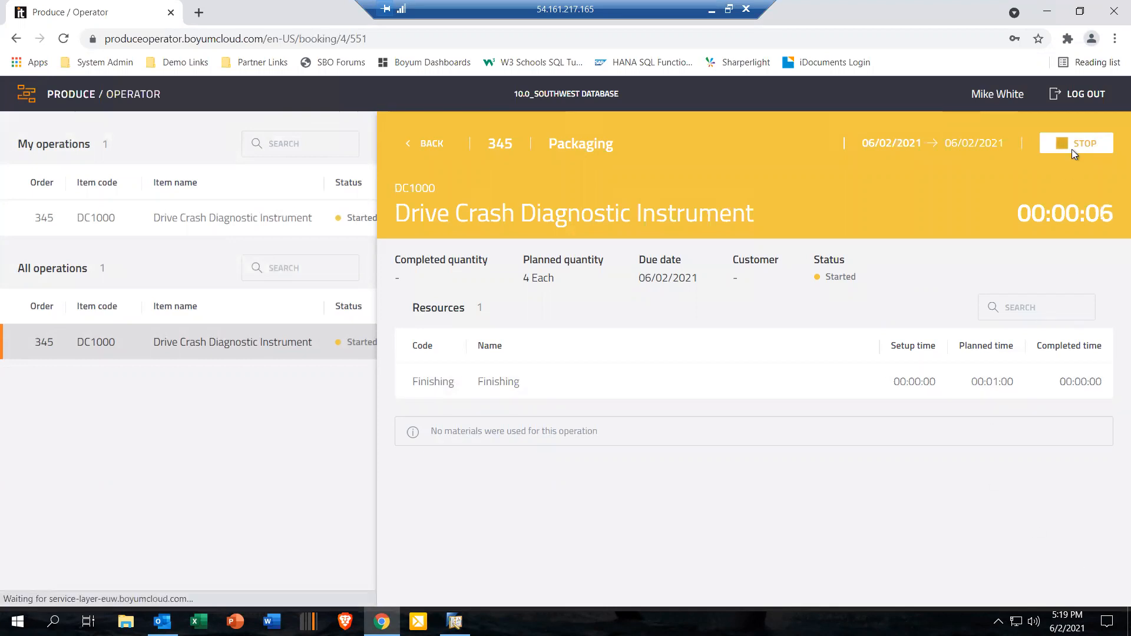
# Step: Register the Packaging operation as finished with 1 completed unit, accept its resource and material usage, and finish the registration
pyautogui.click(768, 405)
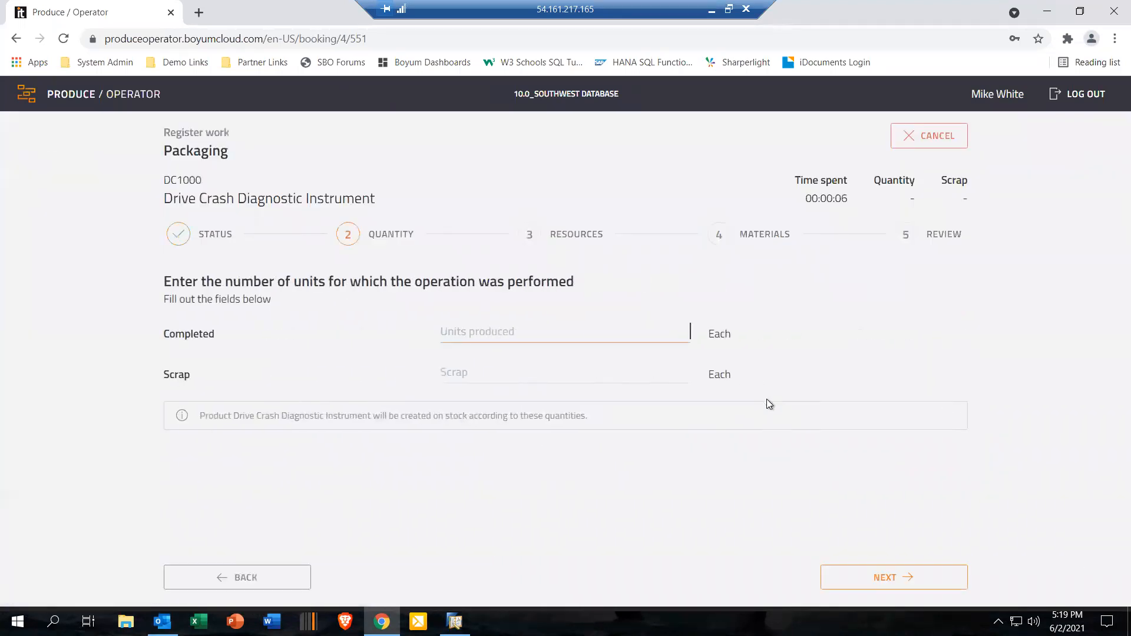
pyautogui.write('1')
pyautogui.click(896, 579)
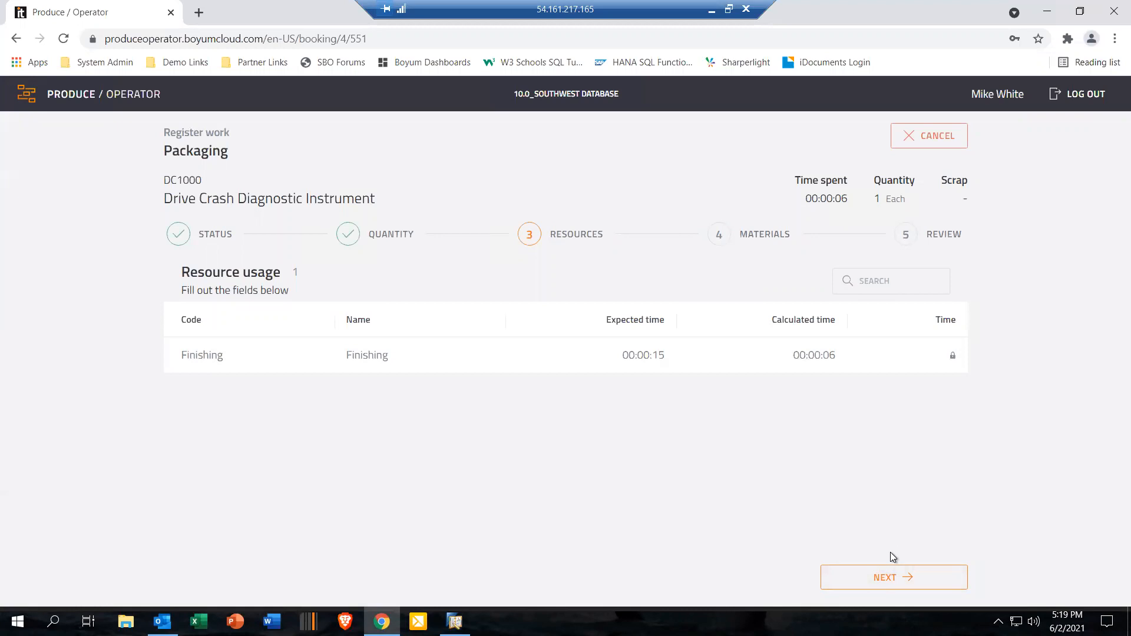
pyautogui.click(903, 577)
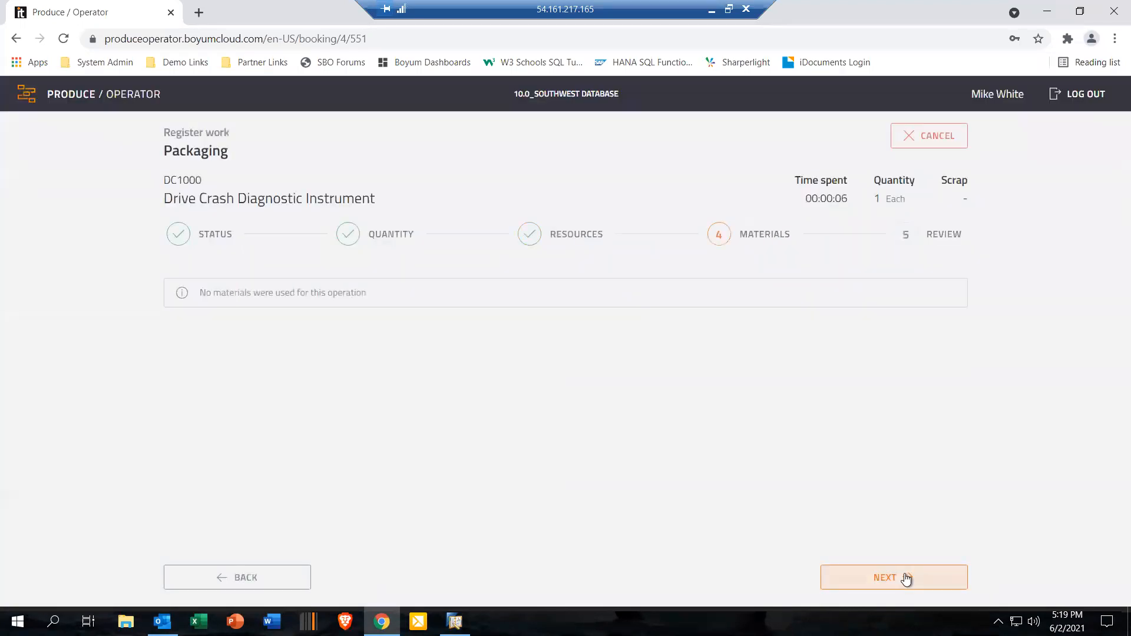
pyautogui.click(905, 575)
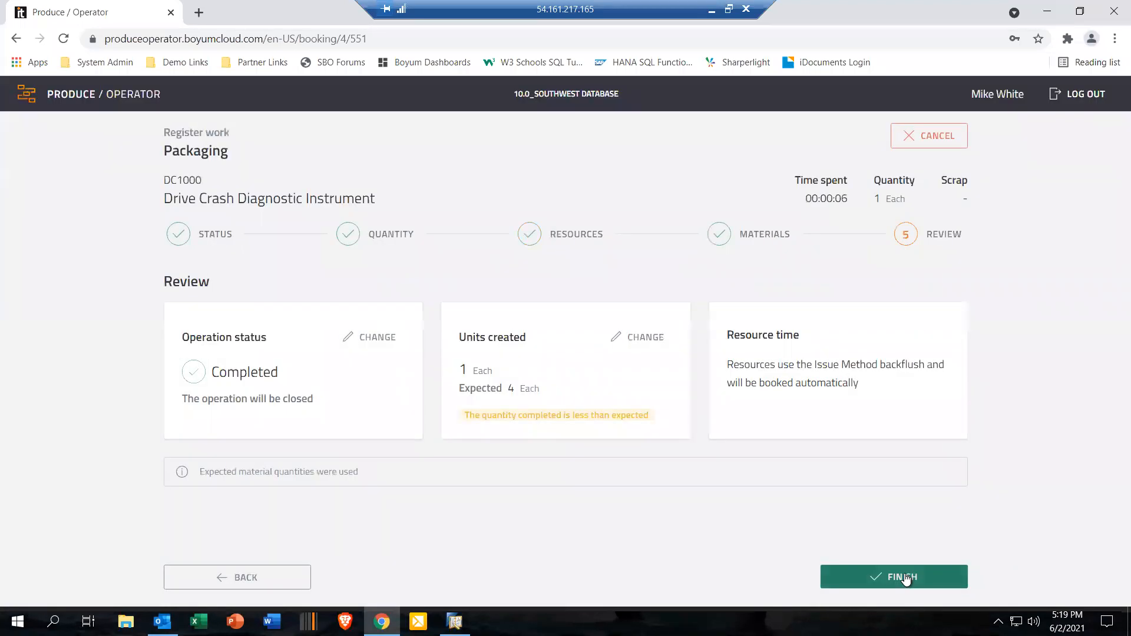
pyautogui.click(903, 576)
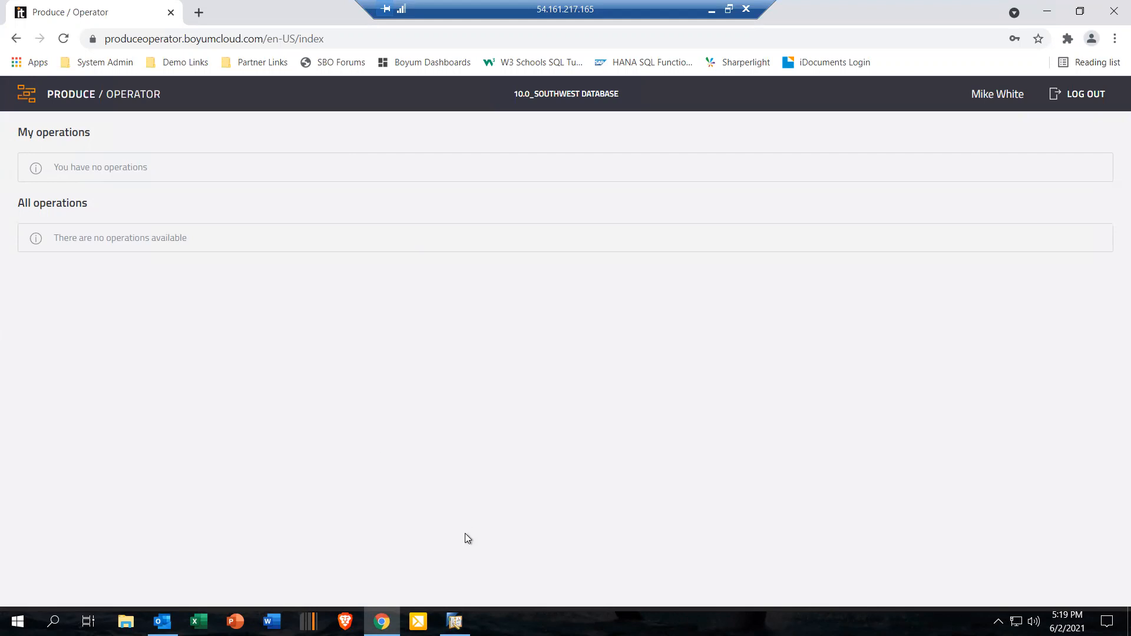
# Step: Switch to SAP Business One, maximize and refresh production order 345, review its issued components and cost summary, and close the order
pyautogui.click(455, 622)
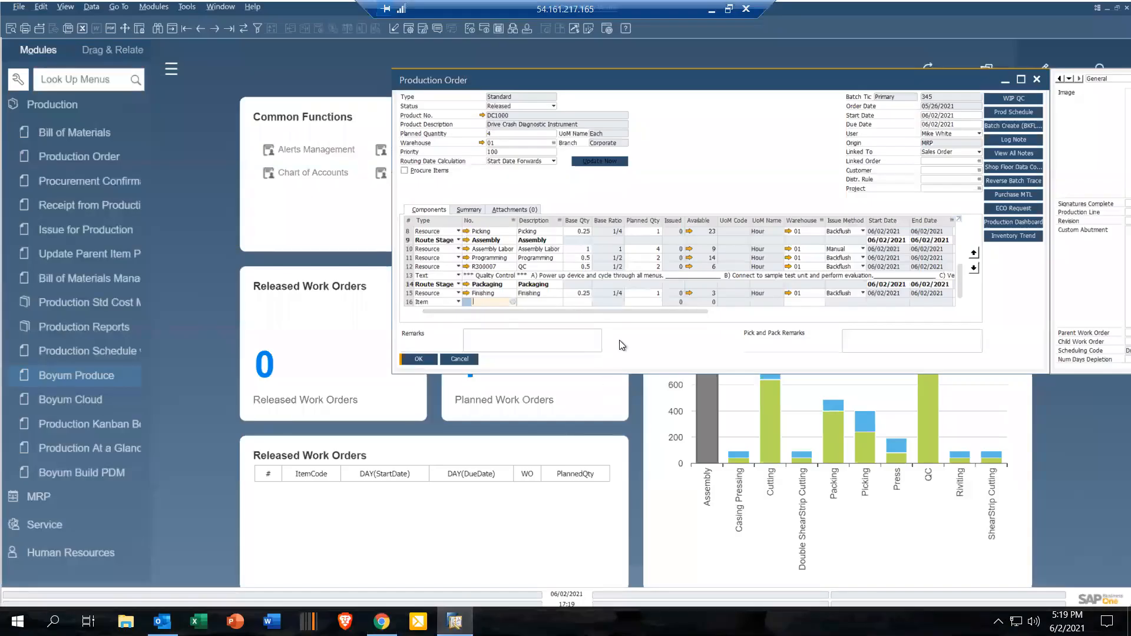
pyautogui.click(1021, 80)
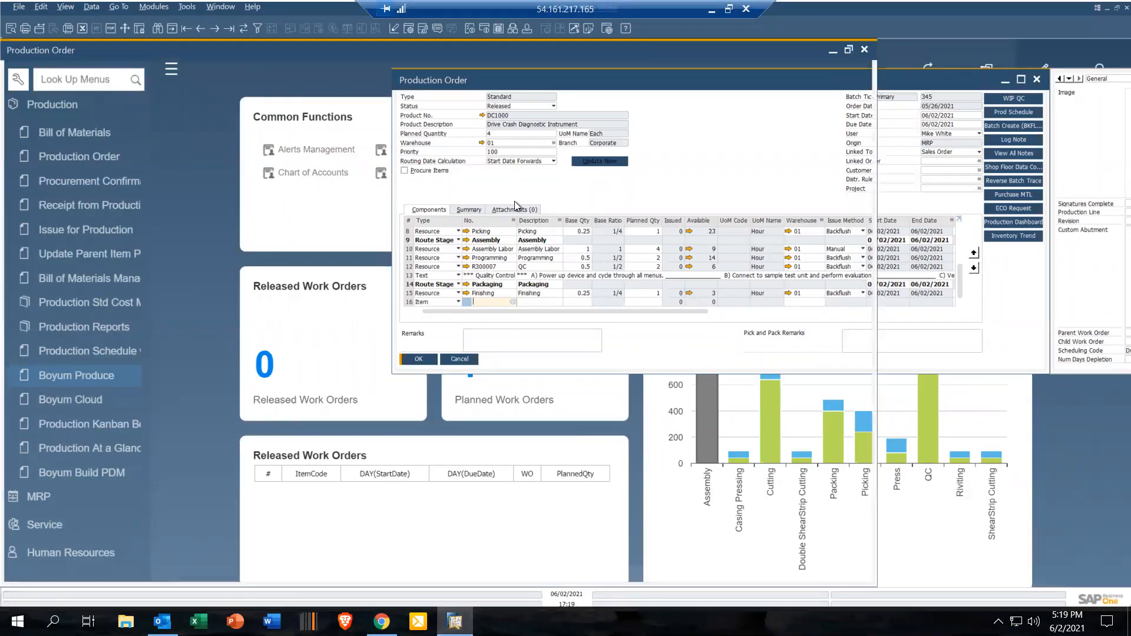
pyautogui.click(243, 29)
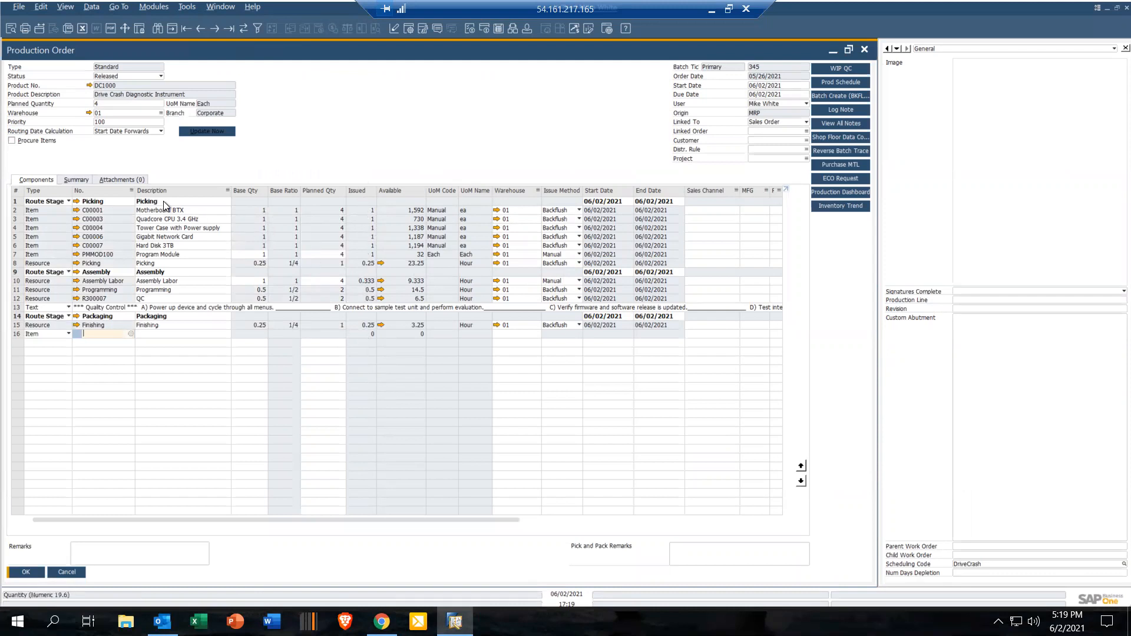
pyautogui.click(80, 178)
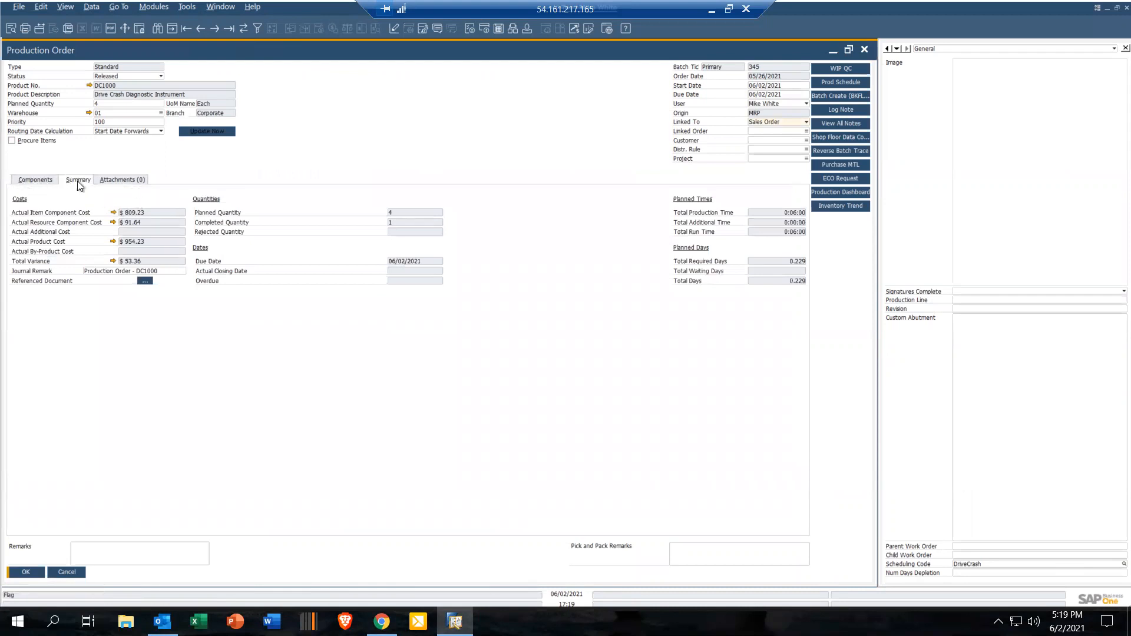
pyautogui.click(45, 177)
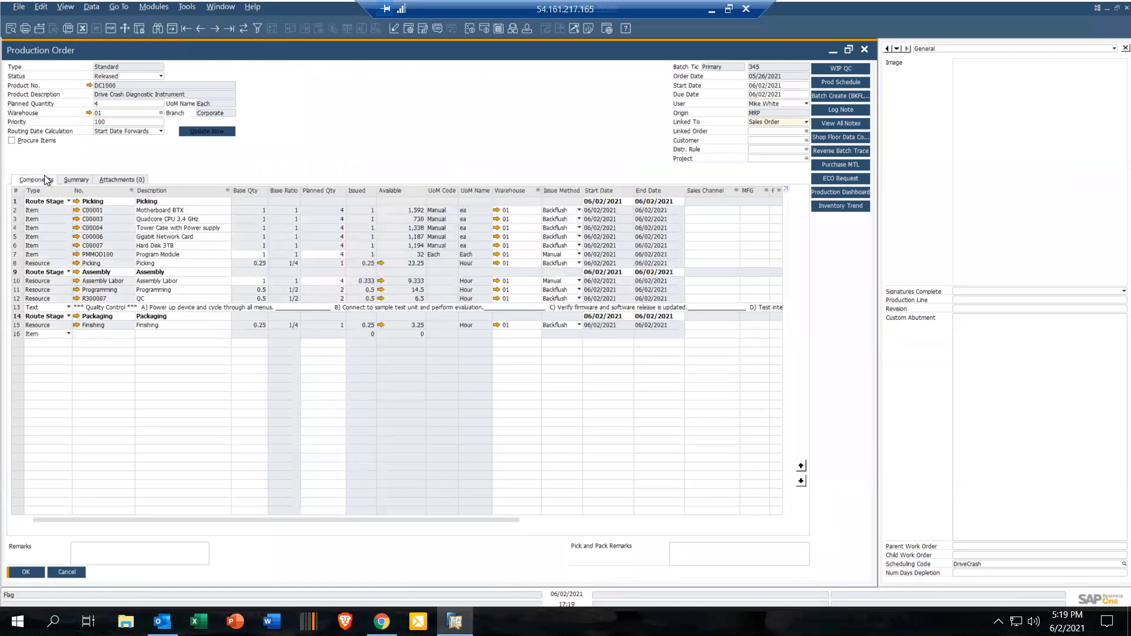
pyautogui.click(32, 574)
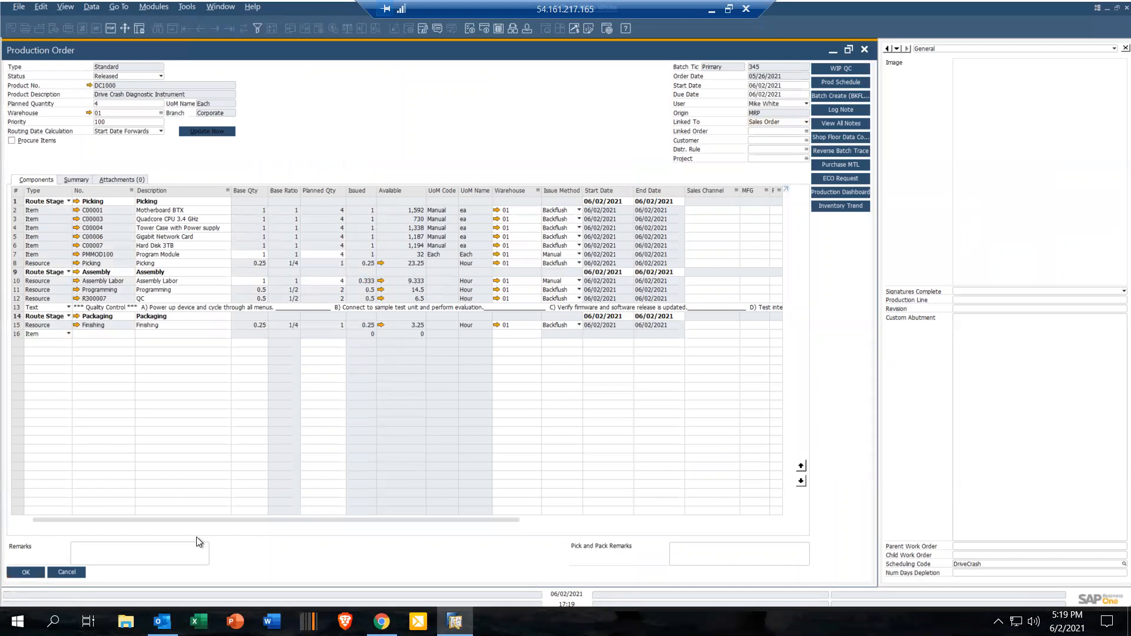